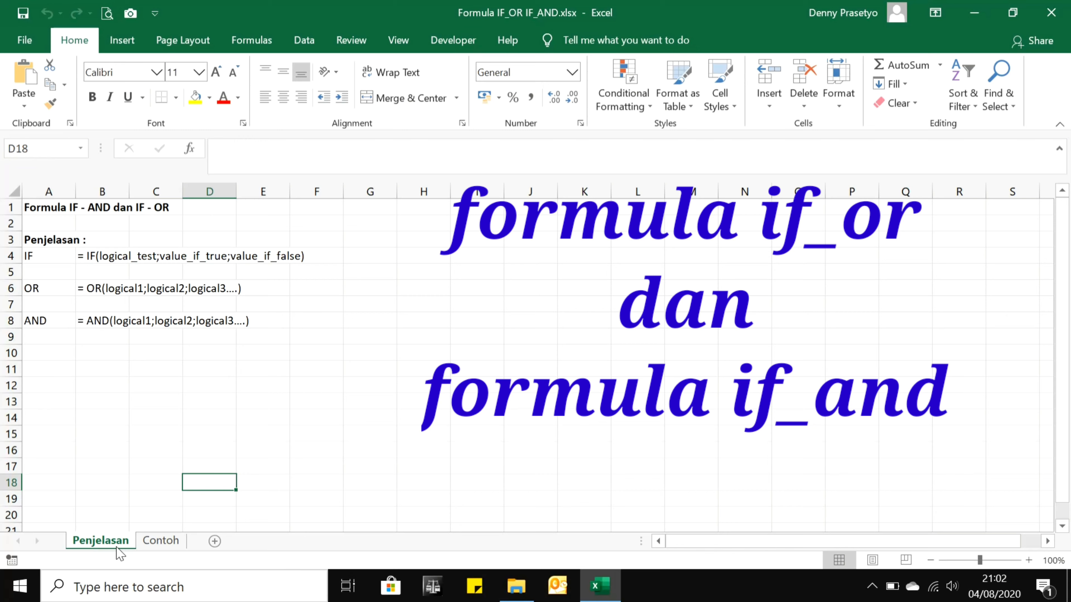
Review the IF, OR and AND syntax explanations on the Penjelasan sheet.
{"action": "left_click", "coordinate": [44, 260]}
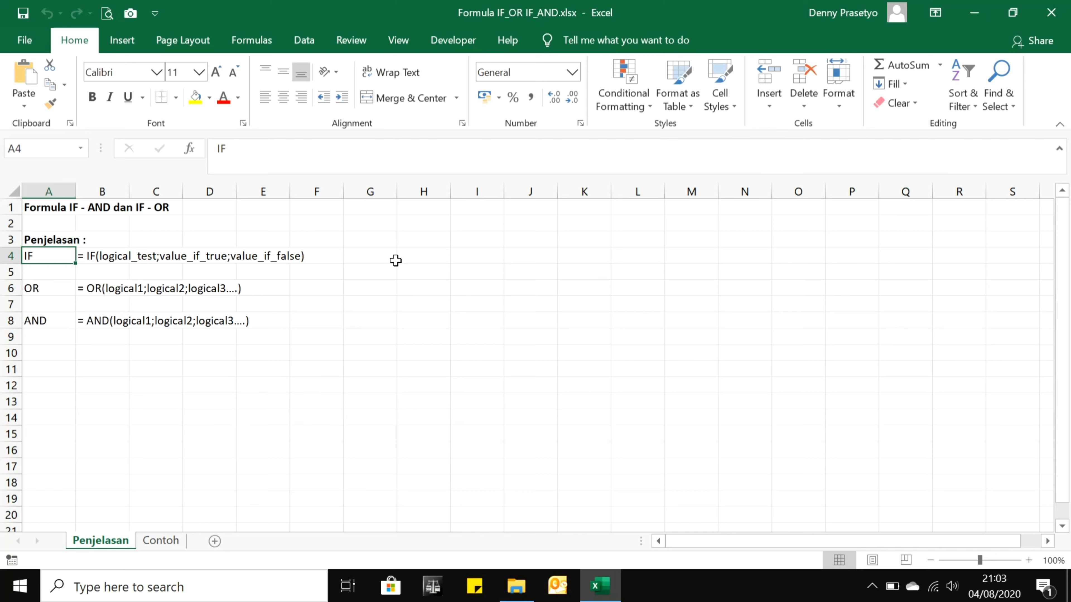
{"action": "left_click", "coordinate": [383, 256]}
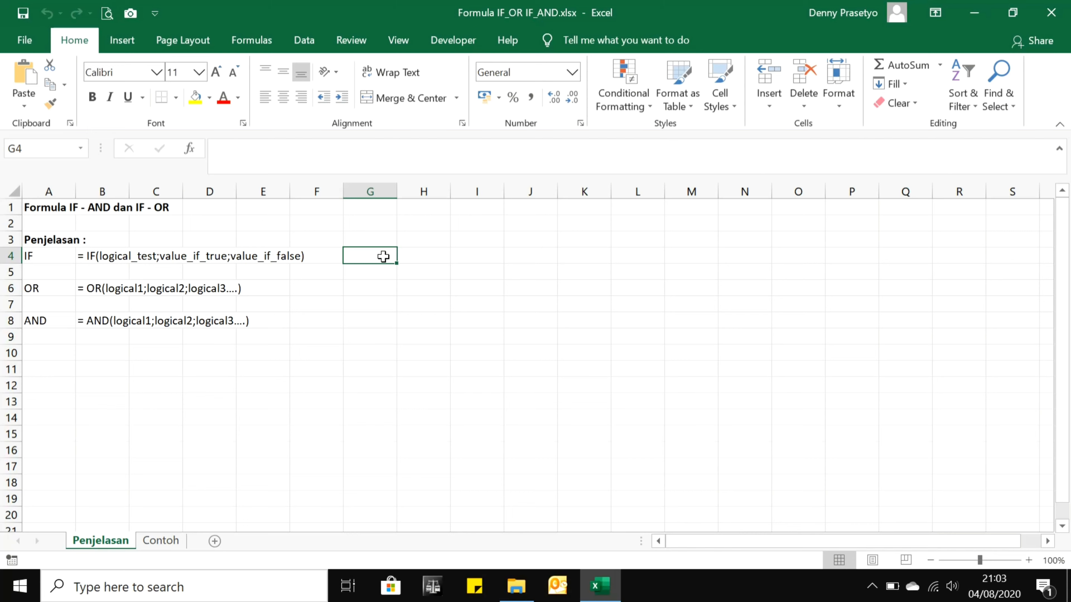
{"action": "left_click_drag", "start_coordinate": [383, 256], "coordinate": [357, 313]}
{"action": "left_click", "coordinate": [358, 314]}
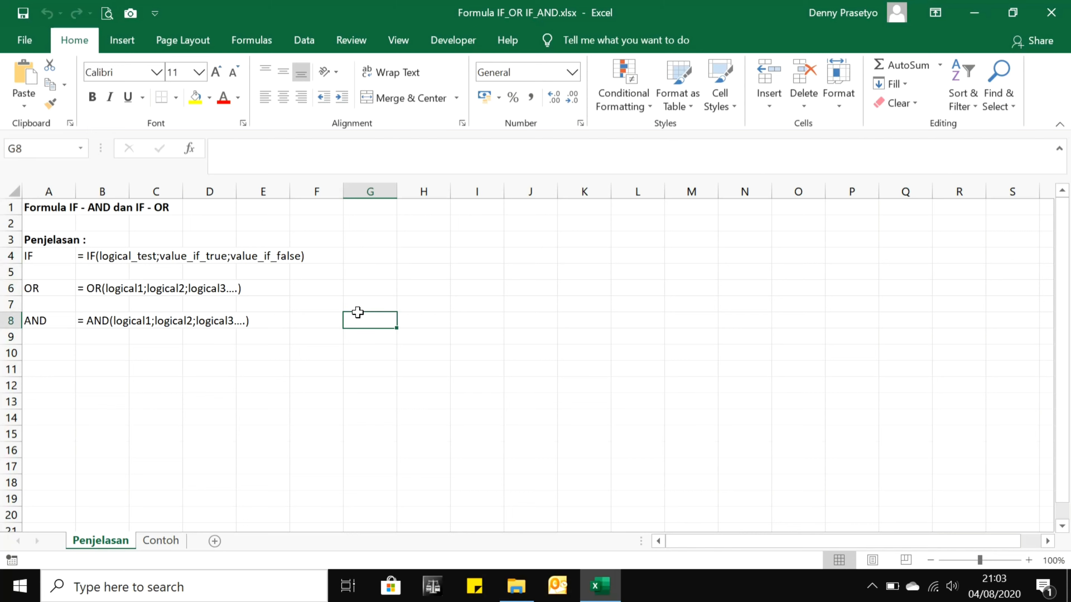
Open the Contoh sheet and examine the titles of the IF_OR and IF_AND example tables.
{"action": "left_click", "coordinate": [180, 541]}
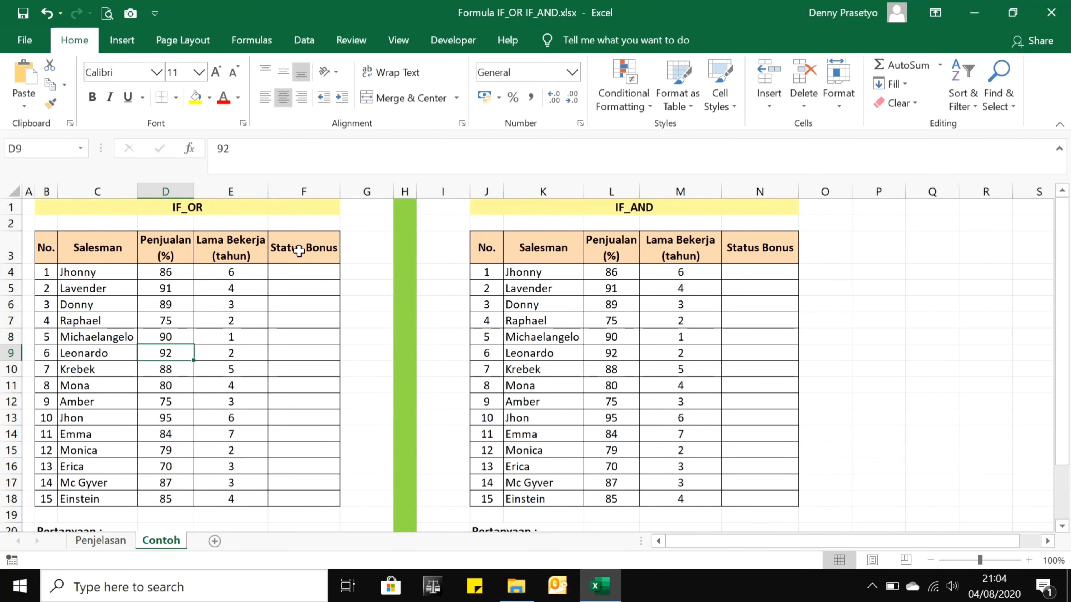
{"action": "left_click", "coordinate": [291, 212]}
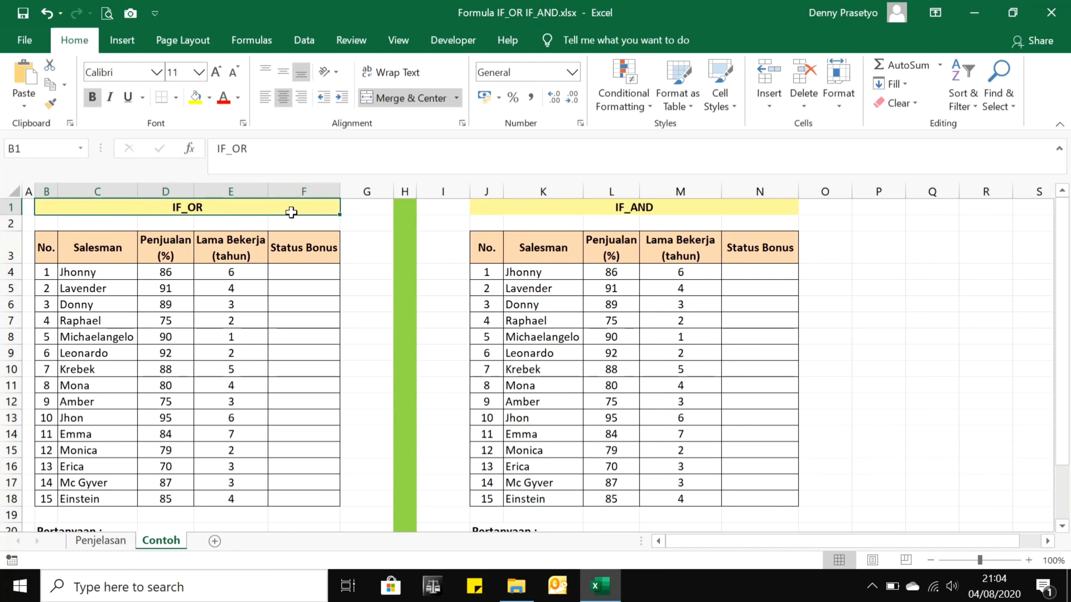
{"action": "key", "text": "Right"}
{"action": "key", "text": "Right"}
{"action": "key", "text": "Right"}
{"action": "key", "text": "Right"}
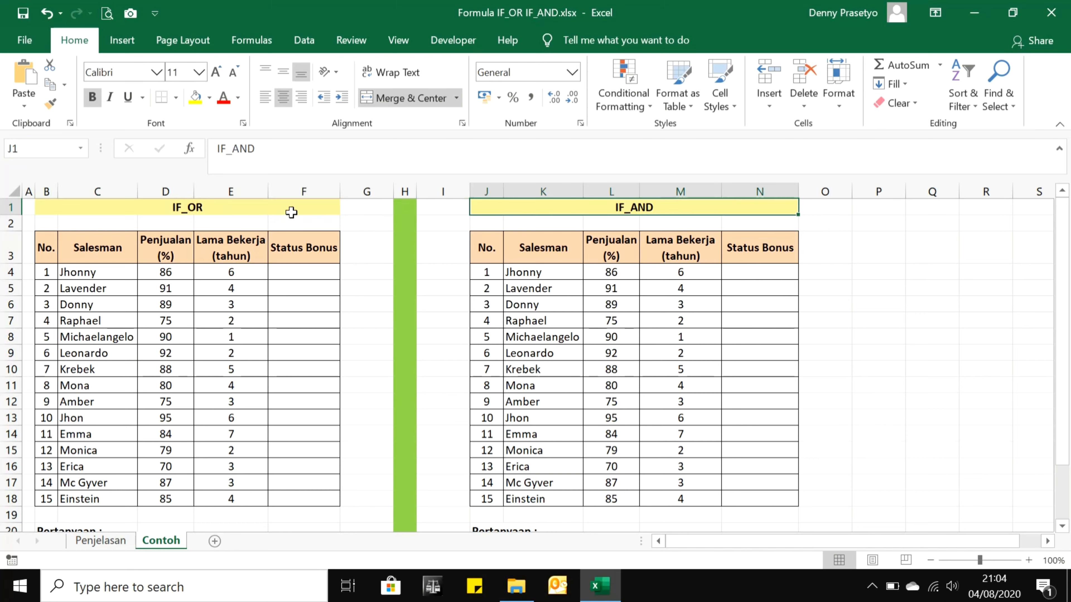
{"action": "key", "text": "Left"}
{"action": "key", "text": "Left"}
{"action": "key", "text": "Left"}
{"action": "key", "text": "Left"}
{"action": "key", "text": "Left"}
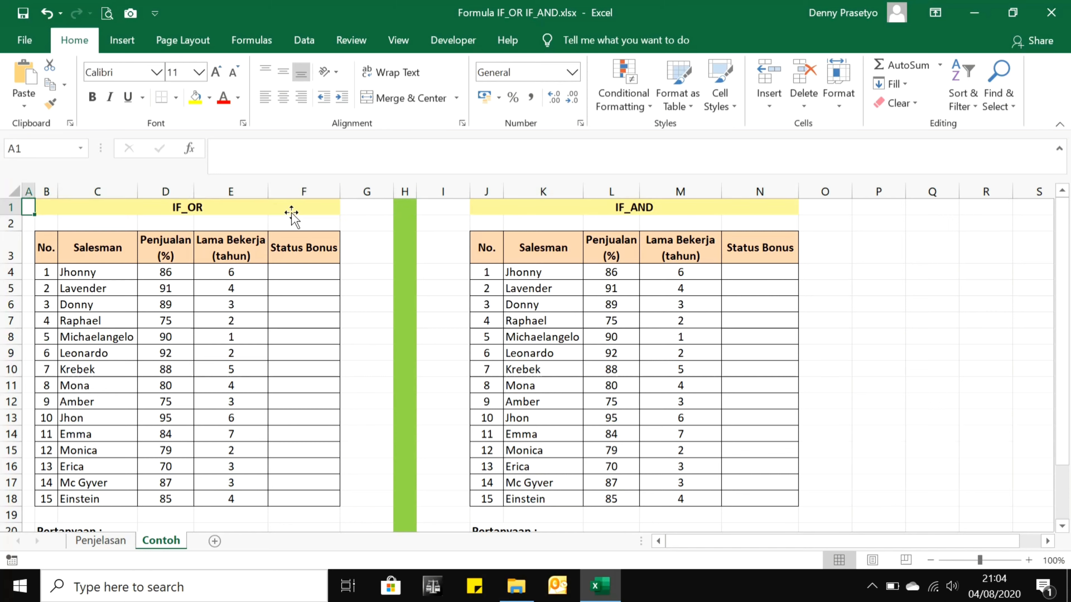
{"action": "key", "text": "Right"}
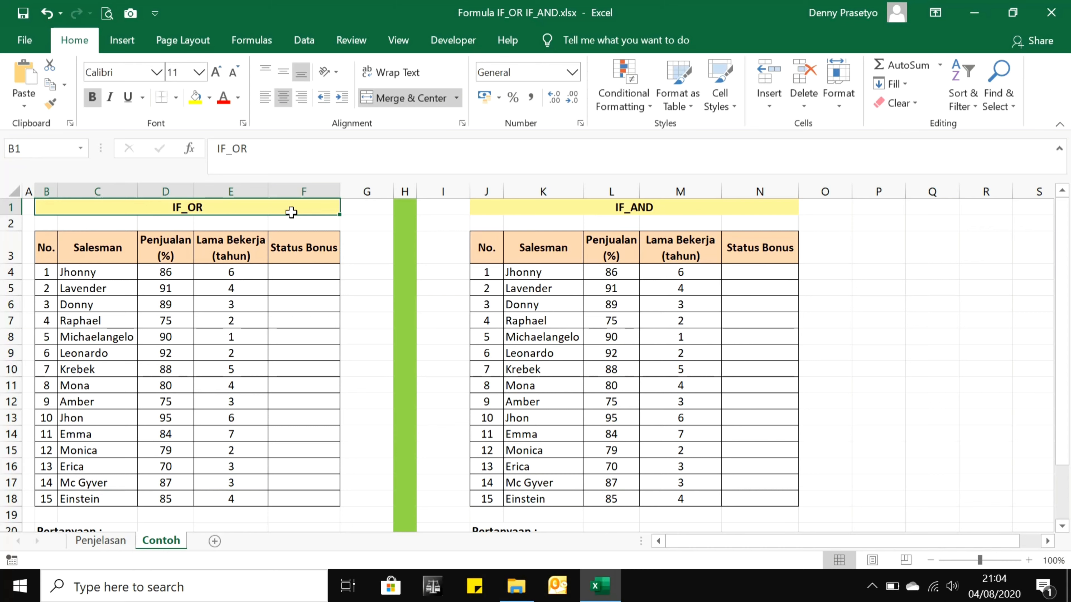
Look through the column headings of the IF_OR table, from No. to Status Bonus.
{"action": "key", "text": "Down"}
{"action": "key", "text": "Down"}
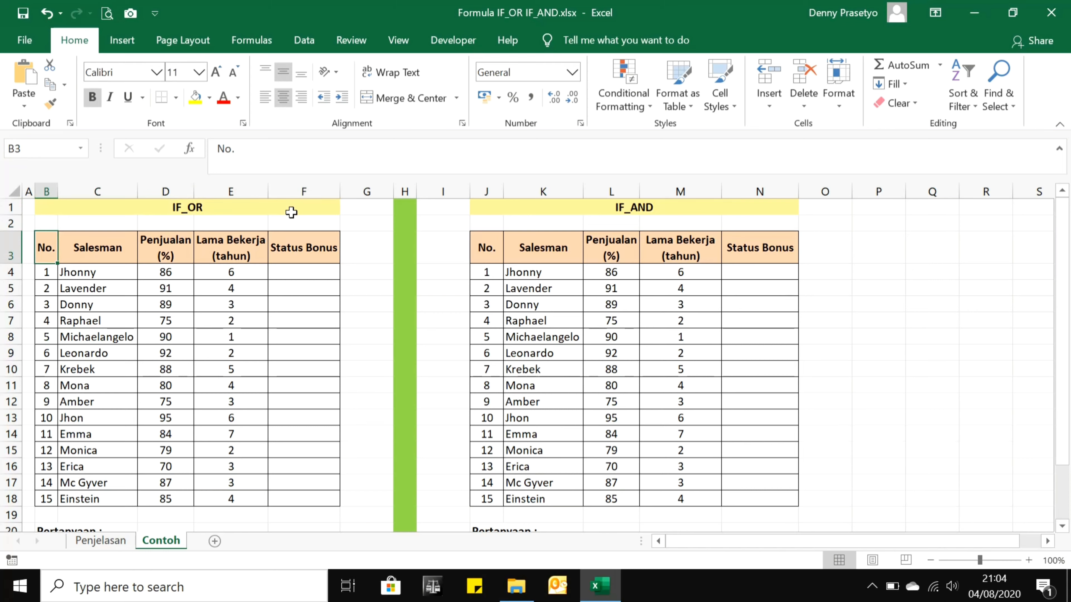
{"action": "key", "text": "Right"}
{"action": "key", "text": "Right"}
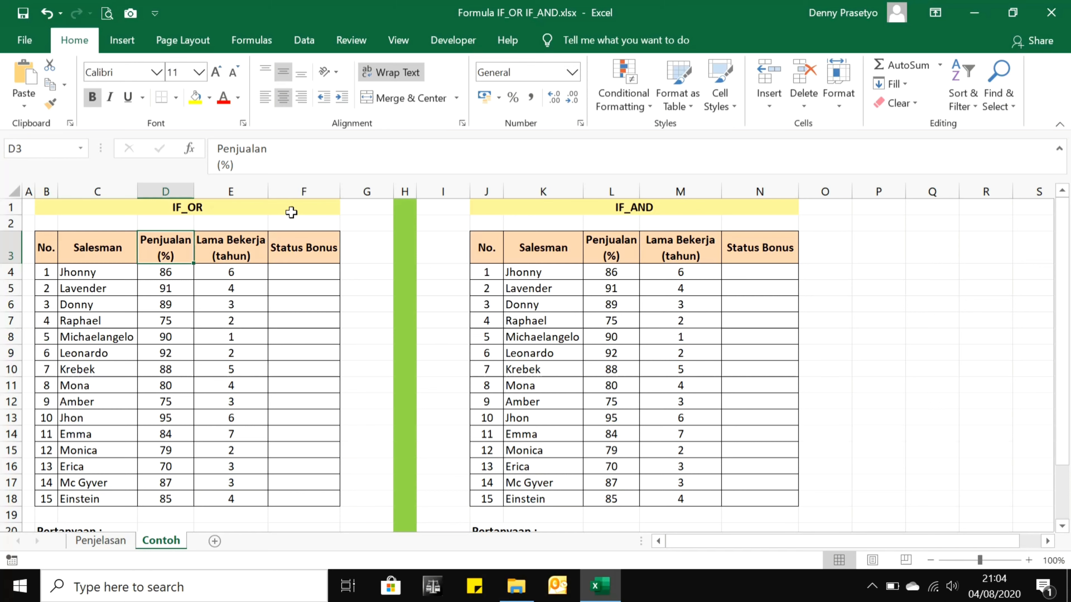
{"action": "key", "text": "Right"}
{"action": "key", "text": "Right"}
{"action": "key", "text": "Left"}
{"action": "key", "text": "Left"}
{"action": "key", "text": "Left"}
{"action": "key", "text": "Left"}
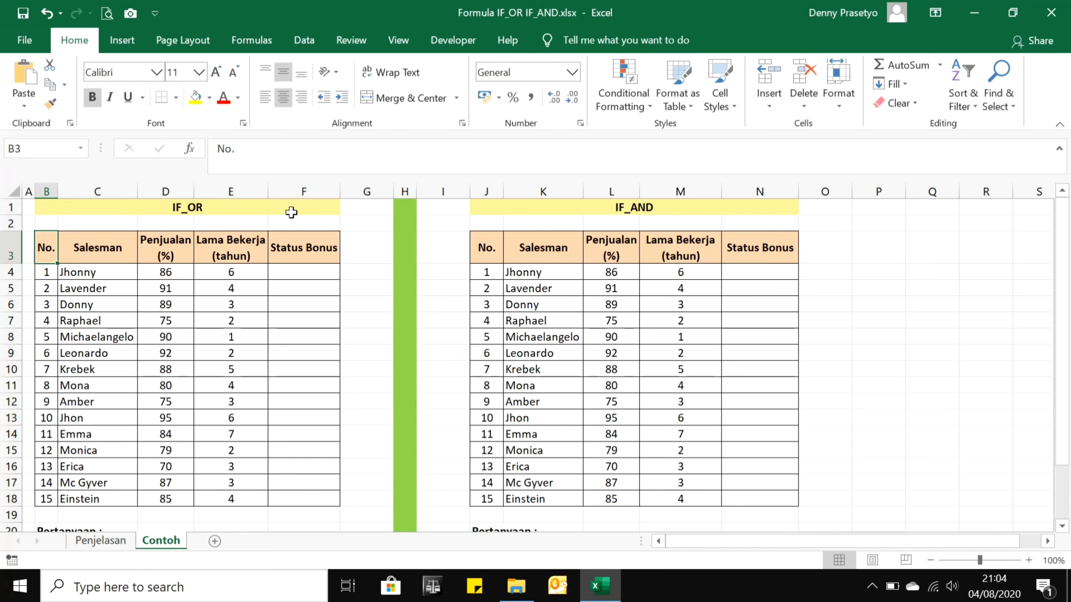
{"action": "key", "text": "Right"}
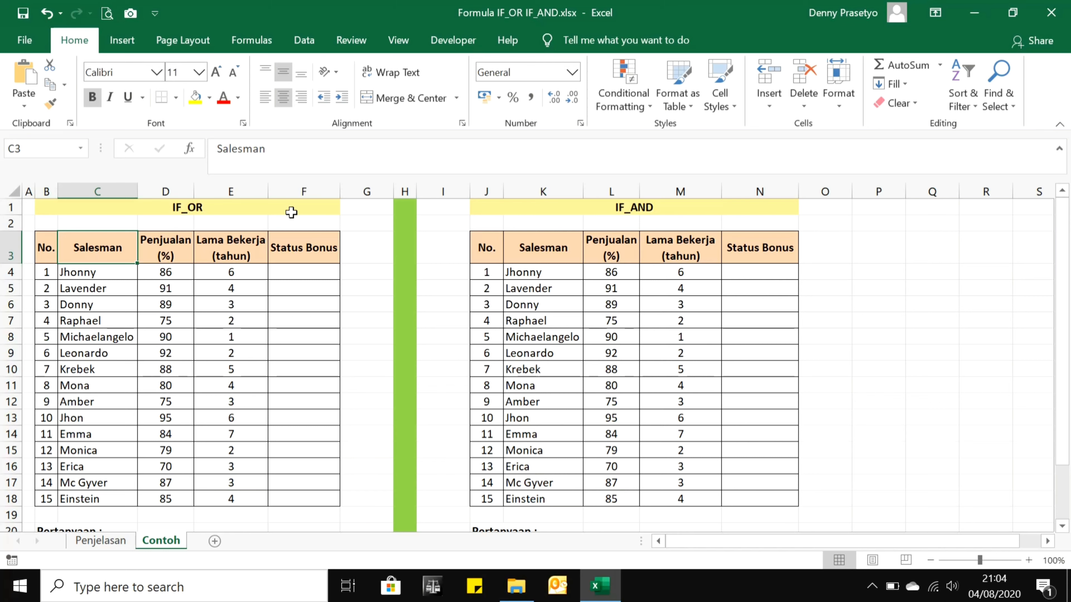
Examine the Salesman, Penjualan (%) and Lama Bekerja data in the IF_OR table, ending at the Status Bonus heading.
{"action": "key", "text": "Down"}
{"action": "key", "text": "ctrl+shift+Down"}
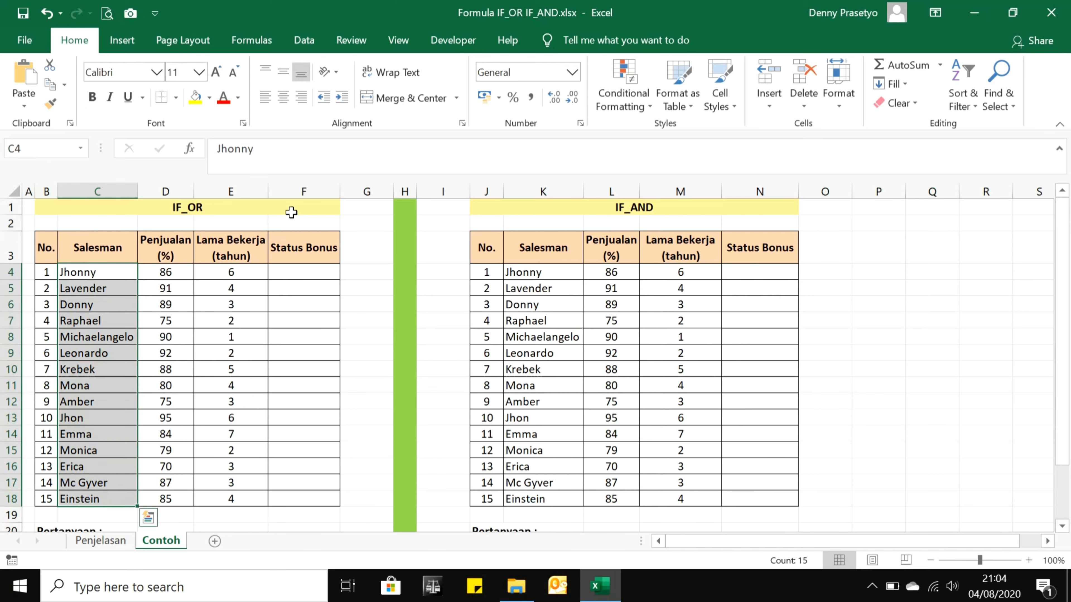
{"action": "key", "text": "Right"}
{"action": "key", "text": "Up"}
{"action": "key", "text": "Down"}
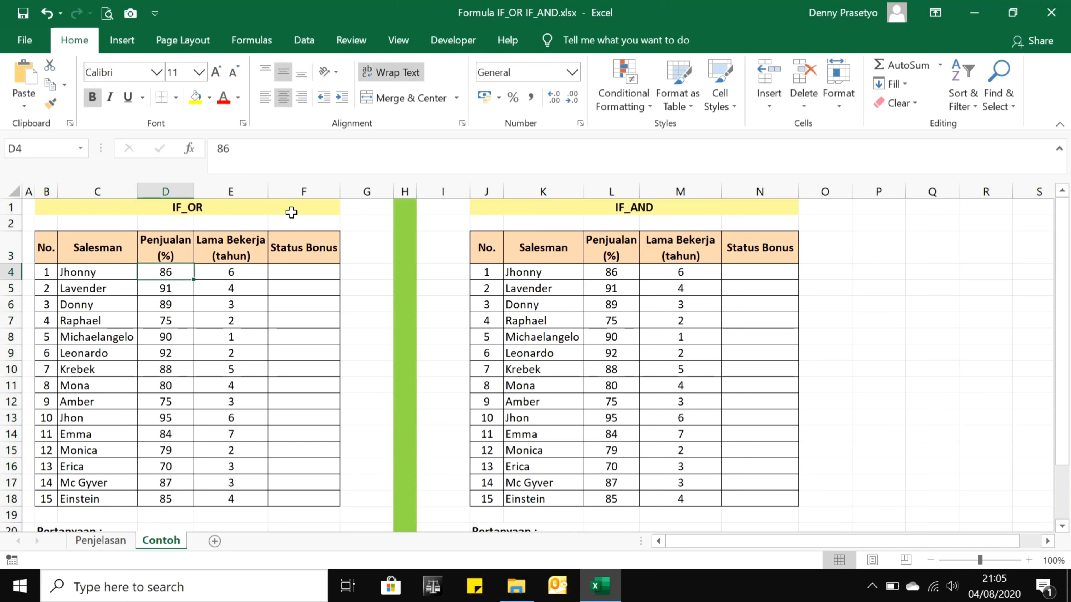
{"action": "key", "text": "Up"}
{"action": "key", "text": "Down"}
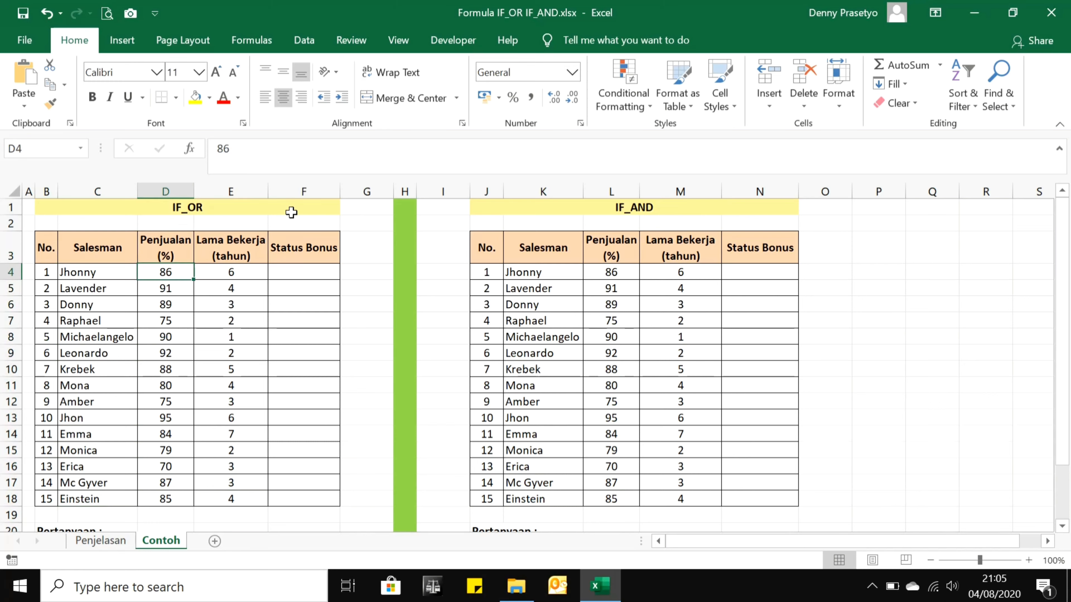
{"action": "key", "text": "ctrl+shift+Down"}
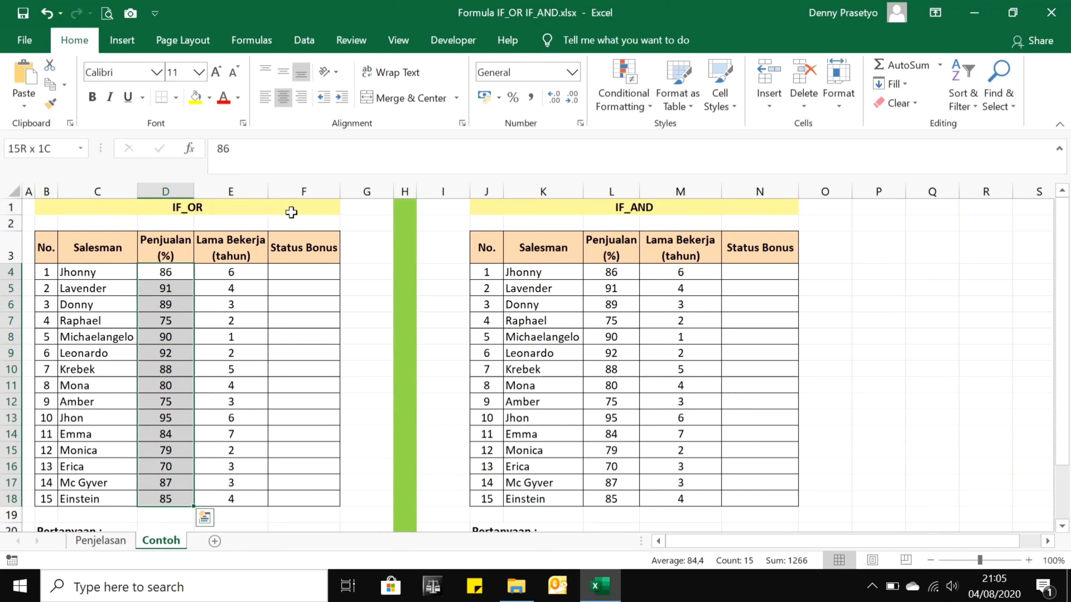
{"action": "key", "text": "Up"}
{"action": "key", "text": "Right"}
{"action": "key", "text": "Down"}
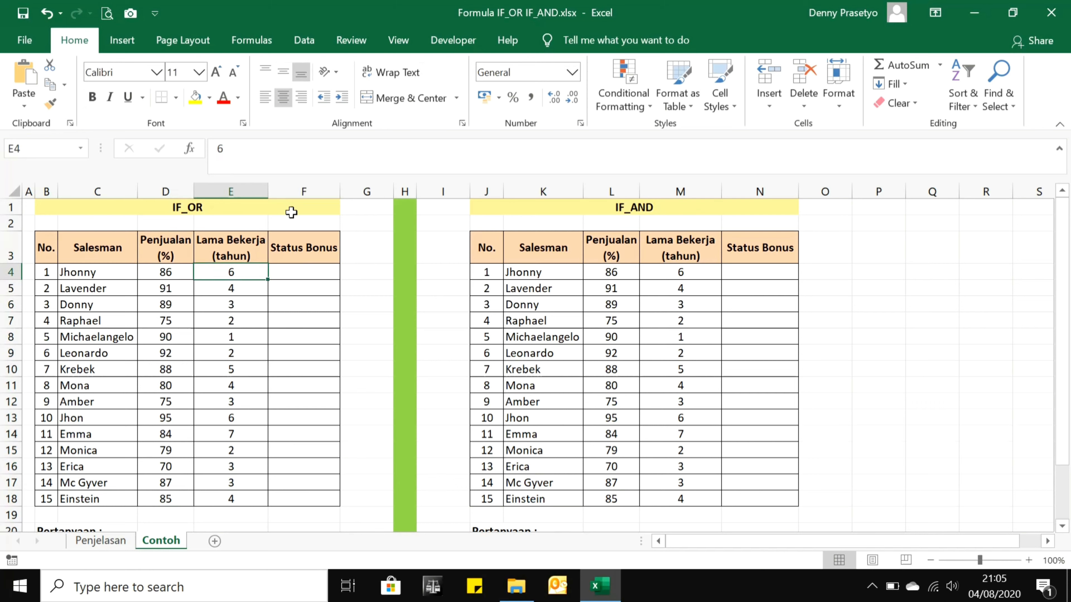
{"action": "key", "text": "Right"}
{"action": "key", "text": "Up"}
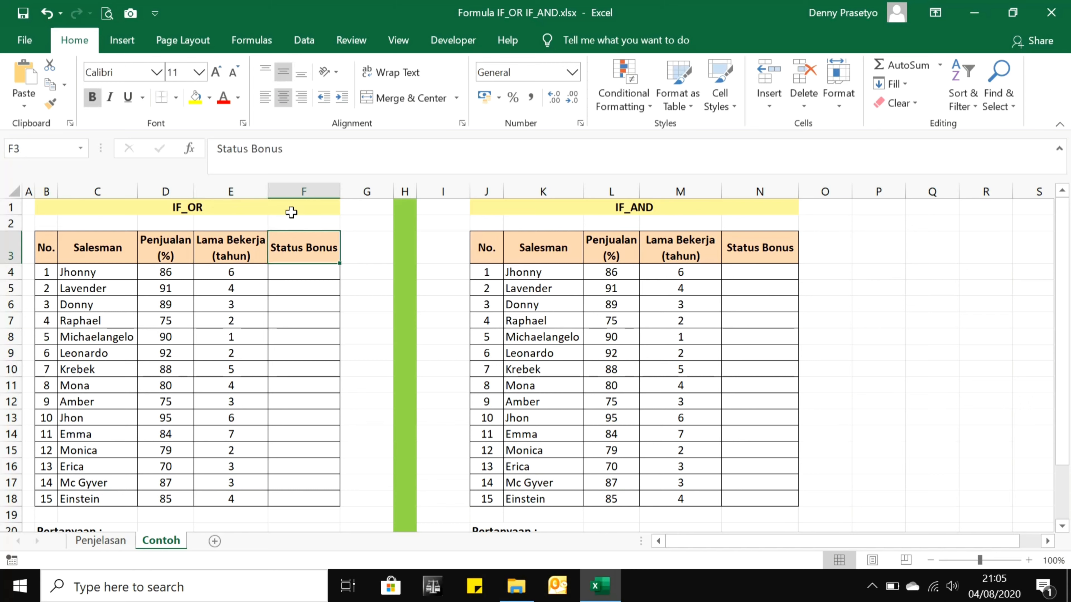
Go down the empty Status Bonus column and read the bonus conditions and question below the IF_OR table.
{"action": "key", "text": "Down"}
{"action": "key", "text": "Up"}
{"action": "key", "text": "Down"}
{"action": "key", "text": "Down"}
{"action": "key", "text": "Down"}
{"action": "key", "text": "Down"}
{"action": "key", "text": "Down"}
{"action": "key", "text": "Down"}
{"action": "key", "text": "Down"}
{"action": "key", "text": "Down"}
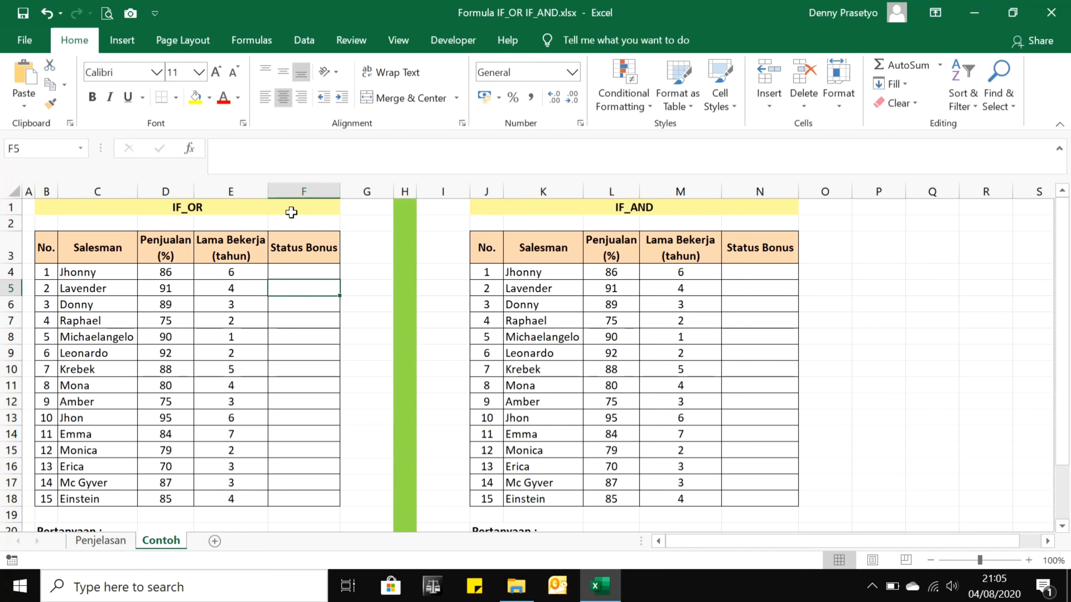
{"action": "key", "text": "Down"}
{"action": "key", "text": "Down"}
{"action": "key", "text": "Down"}
{"action": "key", "text": "Down"}
{"action": "key", "text": "Down"}
{"action": "key", "text": "Down"}
{"action": "key", "text": "Down"}
{"action": "key", "text": "Down"}
{"action": "key", "text": "Down"}
{"action": "key", "text": "Down"}
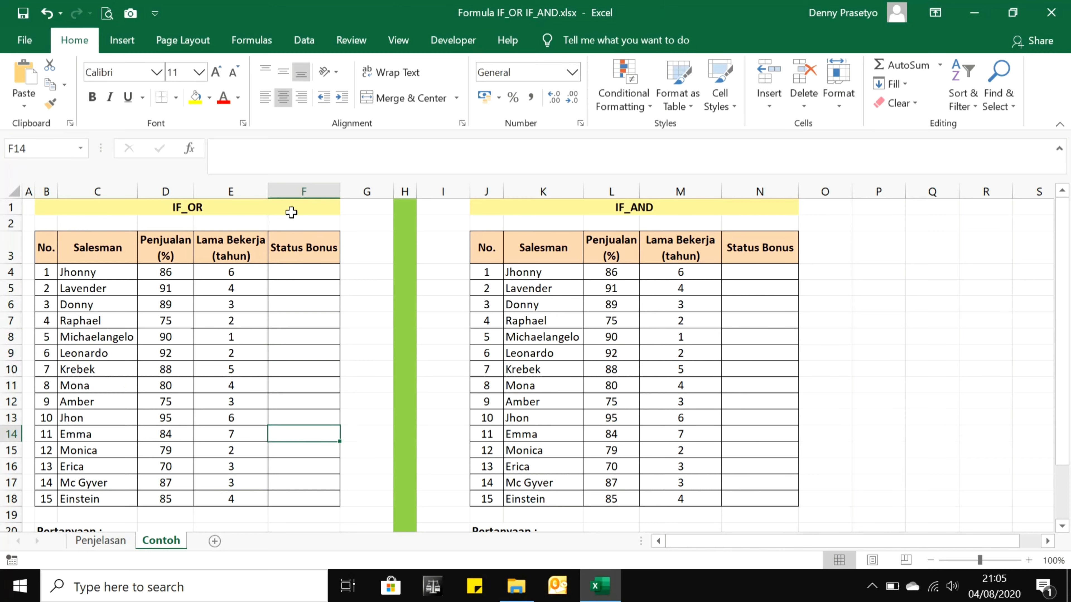
{"action": "key", "text": "Down"}
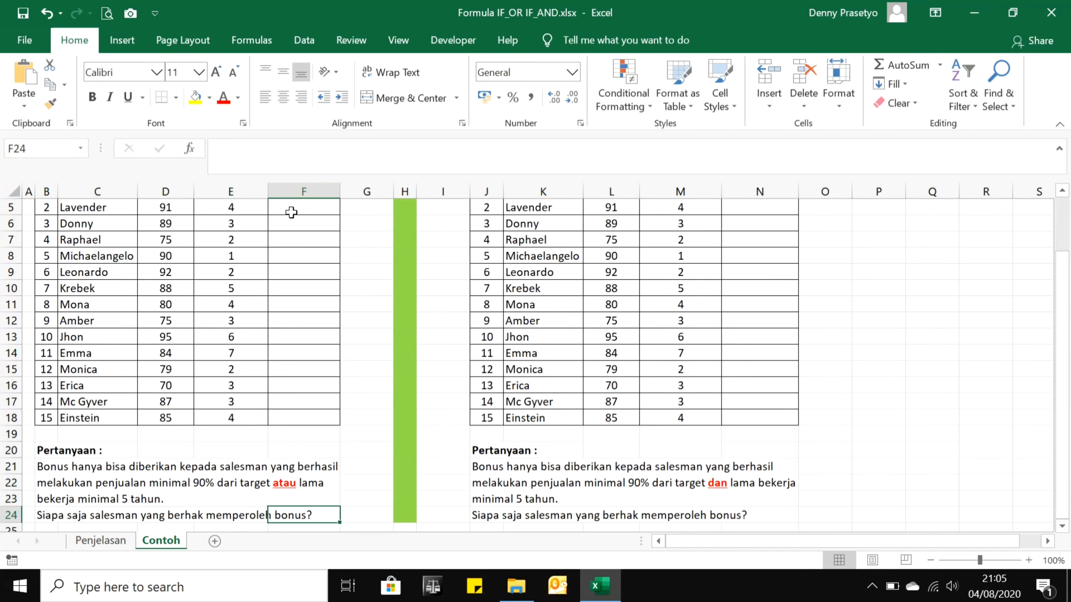
{"action": "key", "text": "Up"}
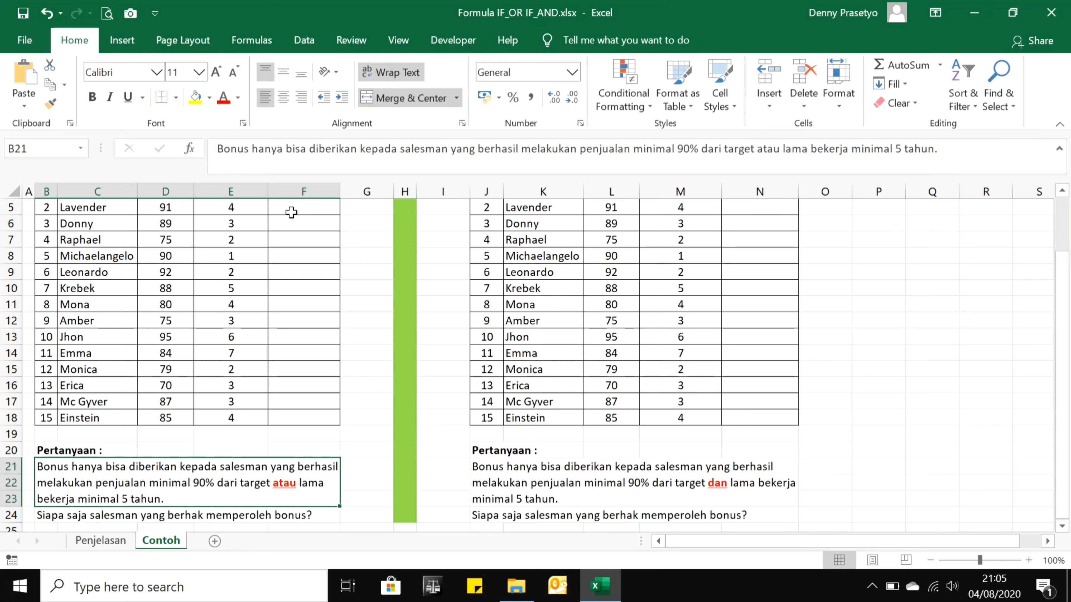
{"action": "key", "text": "Down"}
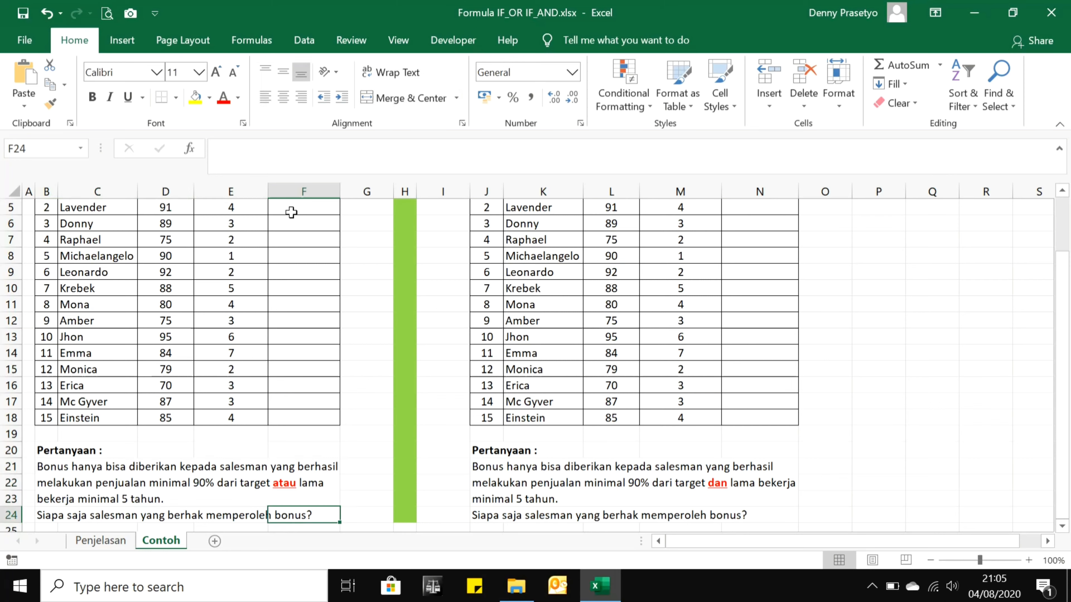
{"action": "key", "text": "Up"}
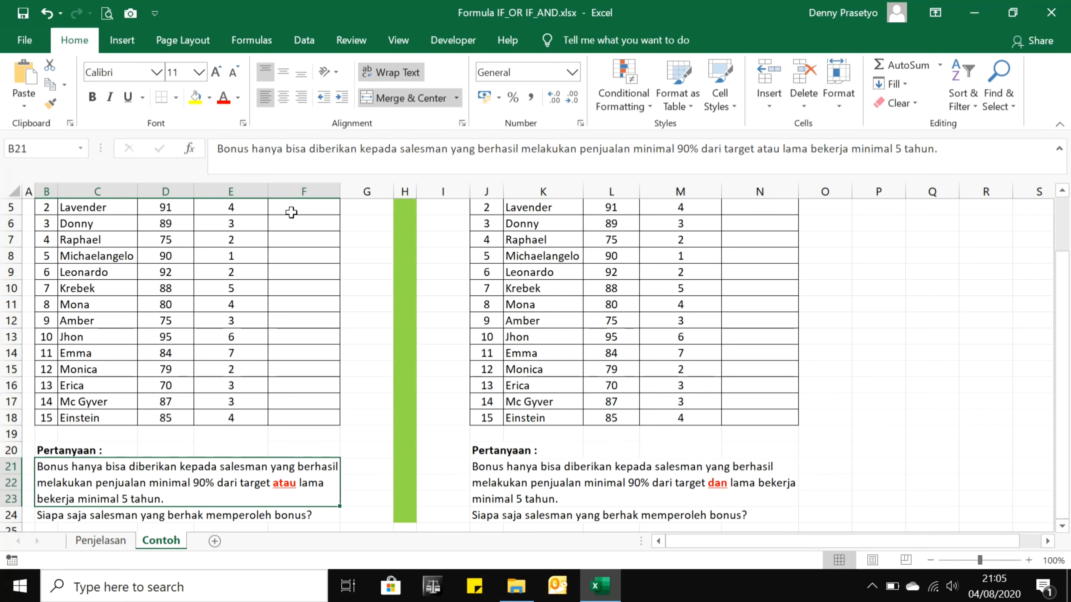
{"action": "key", "text": "Down"}
{"action": "key", "text": "Left"}
{"action": "key", "text": "Left"}
{"action": "key", "text": "Left"}
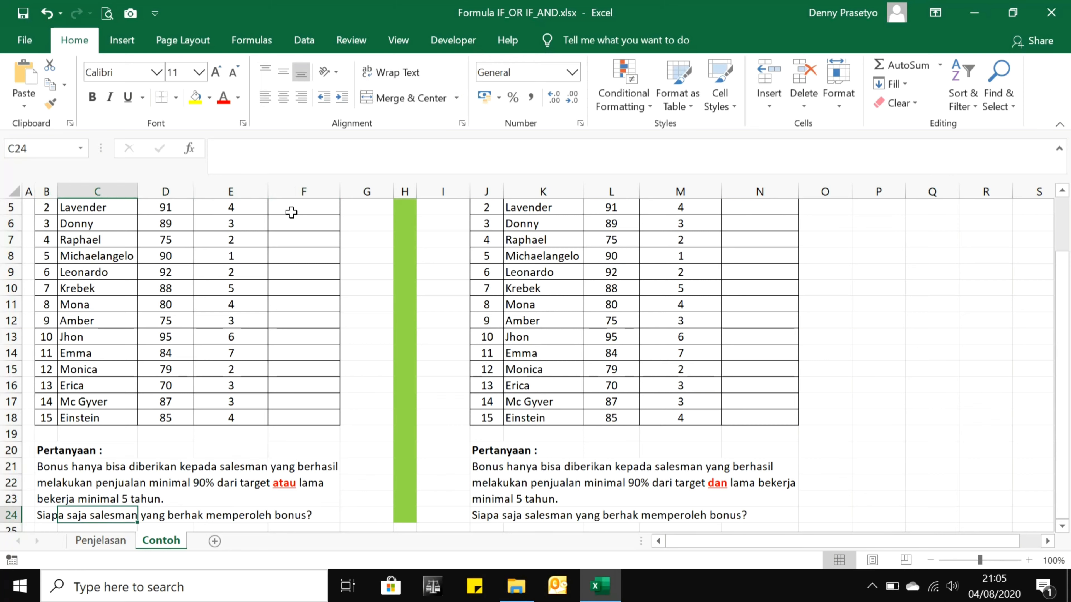
In F4 of the IF_OR table, start an IF formula with a nested OR whose first condition is D4>=90.
{"action": "key", "text": "Right"}
{"action": "key", "text": "Right"}
{"action": "key", "text": "Right"}
{"action": "key", "text": "Up"}
{"action": "key", "text": "Up"}
{"action": "key", "text": "Up"}
{"action": "key", "text": "Up"}
{"action": "key", "text": "Up"}
{"action": "key", "text": "Up"}
{"action": "key", "text": "Up"}
{"action": "key", "text": "Up"}
{"action": "key", "text": "Up"}
{"action": "key", "text": "Up"}
{"action": "key", "text": "Up"}
{"action": "key", "text": "Up"}
{"action": "key", "text": "Up"}
{"action": "key", "text": "Up"}
{"action": "key", "text": "Up"}
{"action": "key", "text": "Up"}
{"action": "key", "text": "Up"}
{"action": "key", "text": "Up"}
{"action": "key", "text": "Up"}
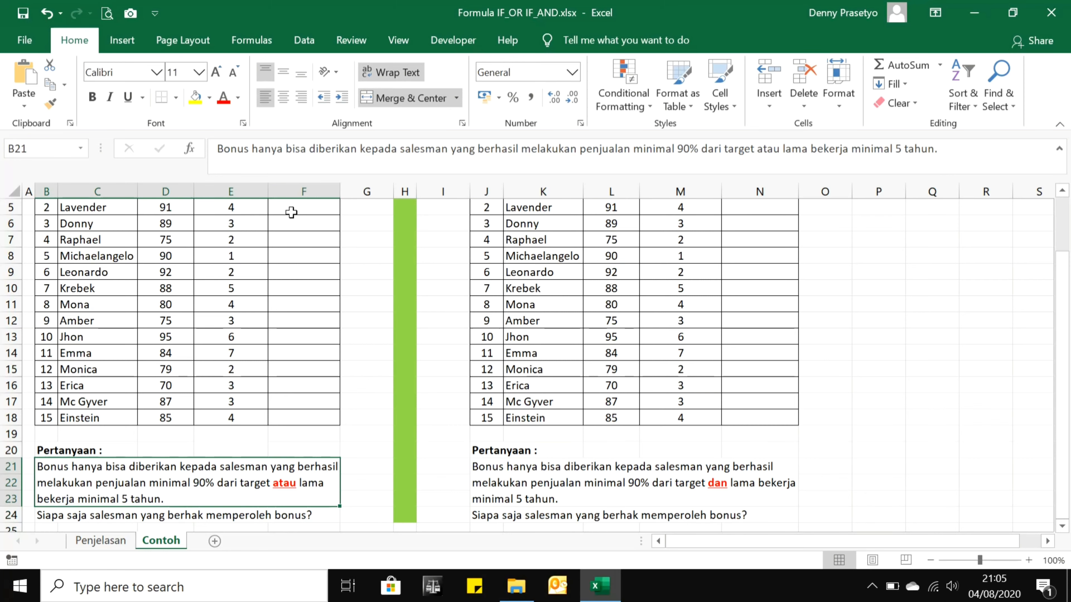
{"action": "scroll", "coordinate": [291, 211], "scroll_direction": "up", "scroll_amount": 1}
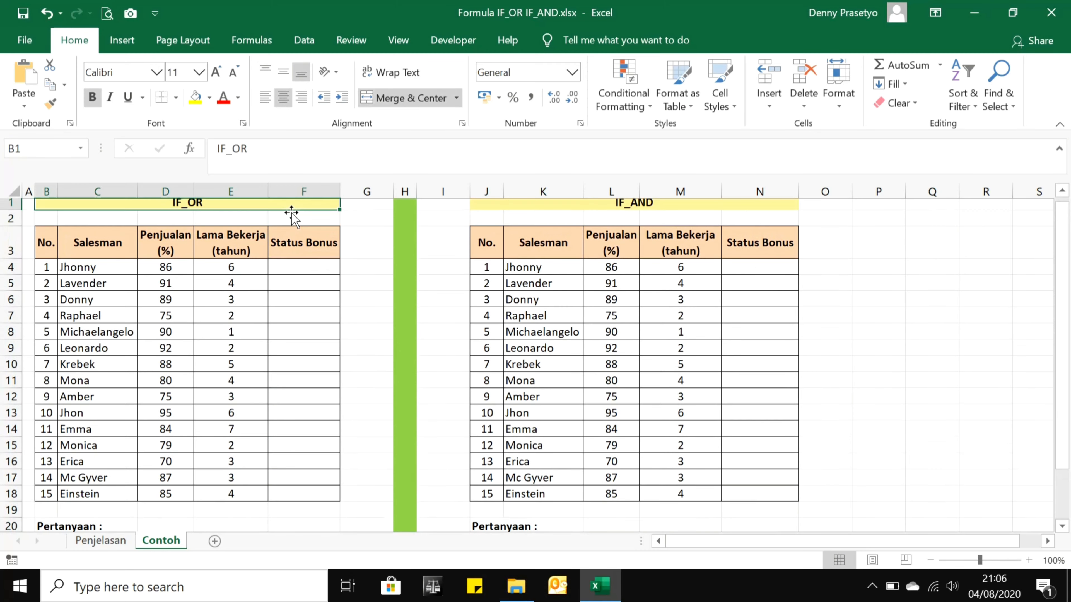
{"action": "key", "text": "Down"}
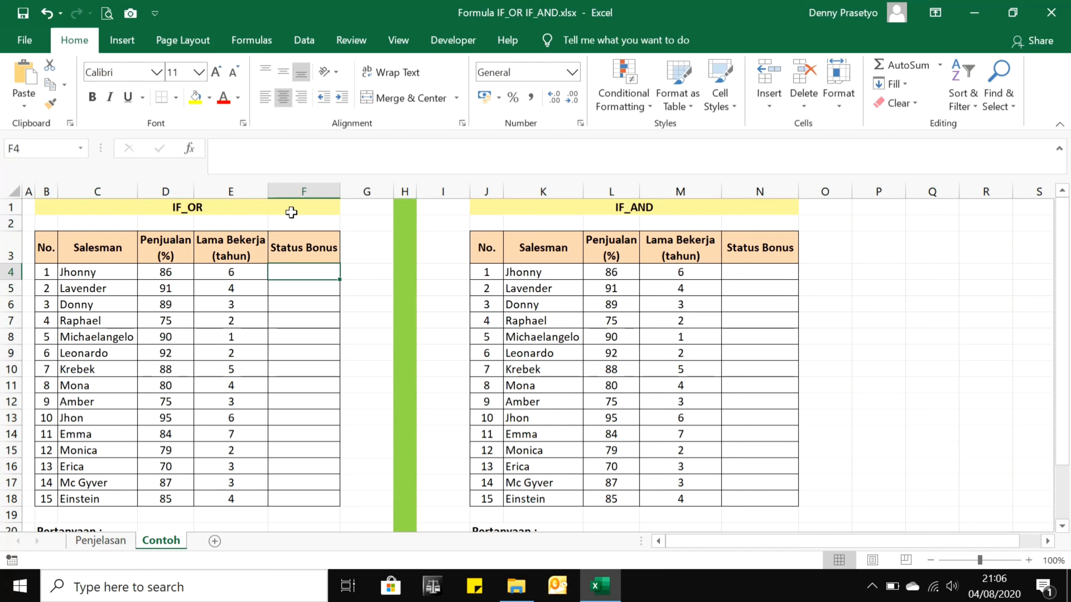
{"action": "type", "text": "="}
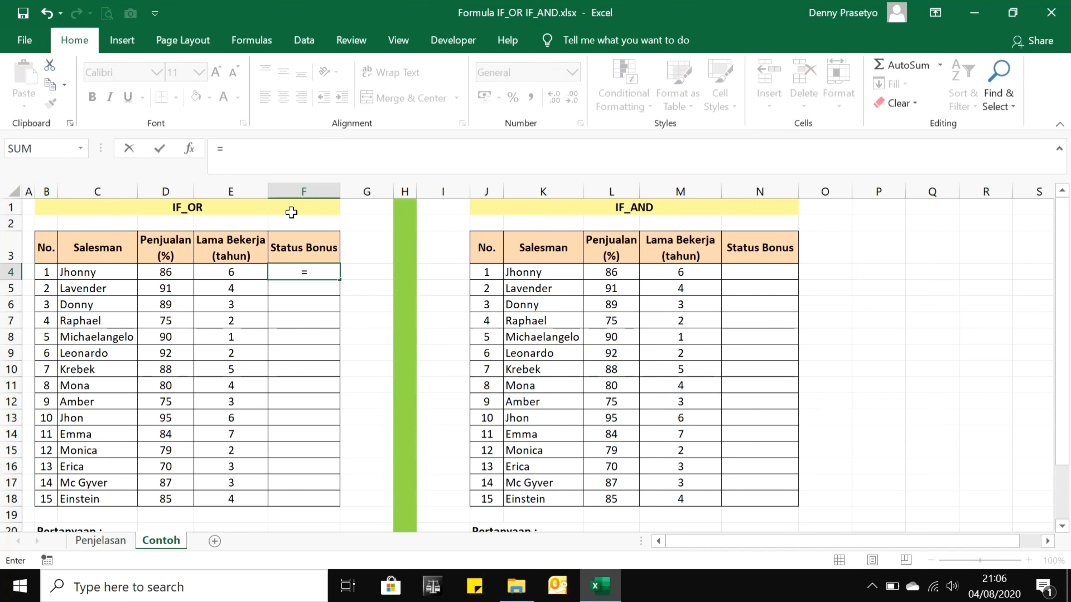
{"action": "type", "text": "IF("}
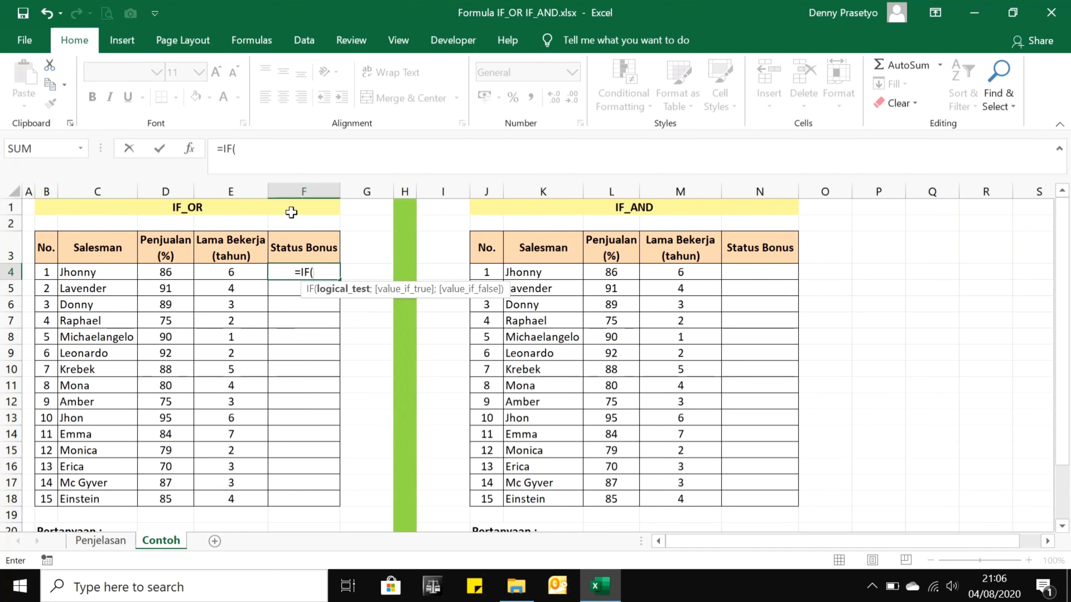
{"action": "type", "text": "O"}
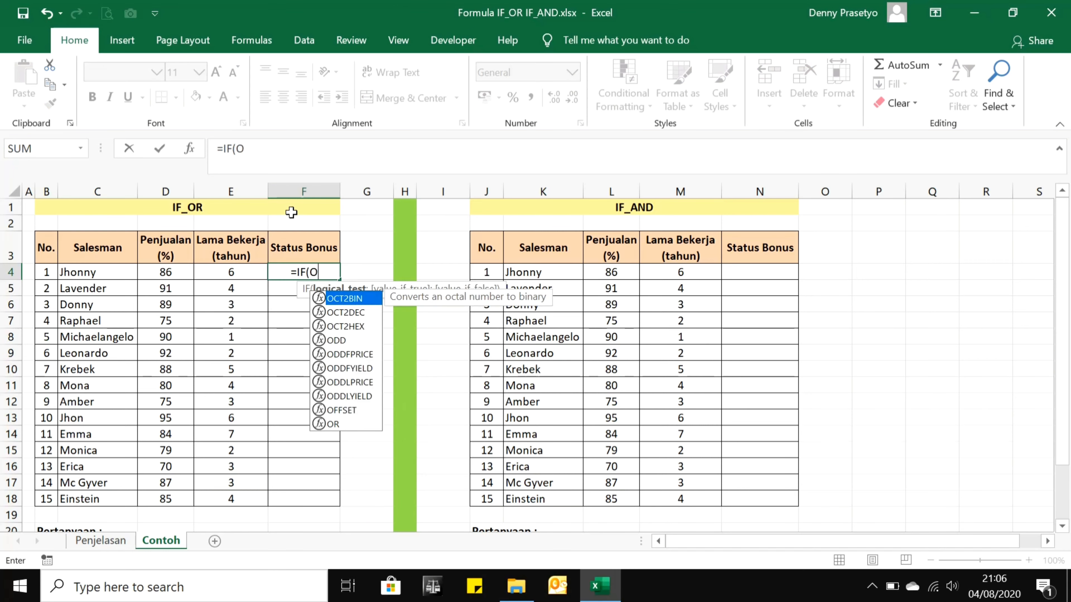
{"action": "type", "text": "R("}
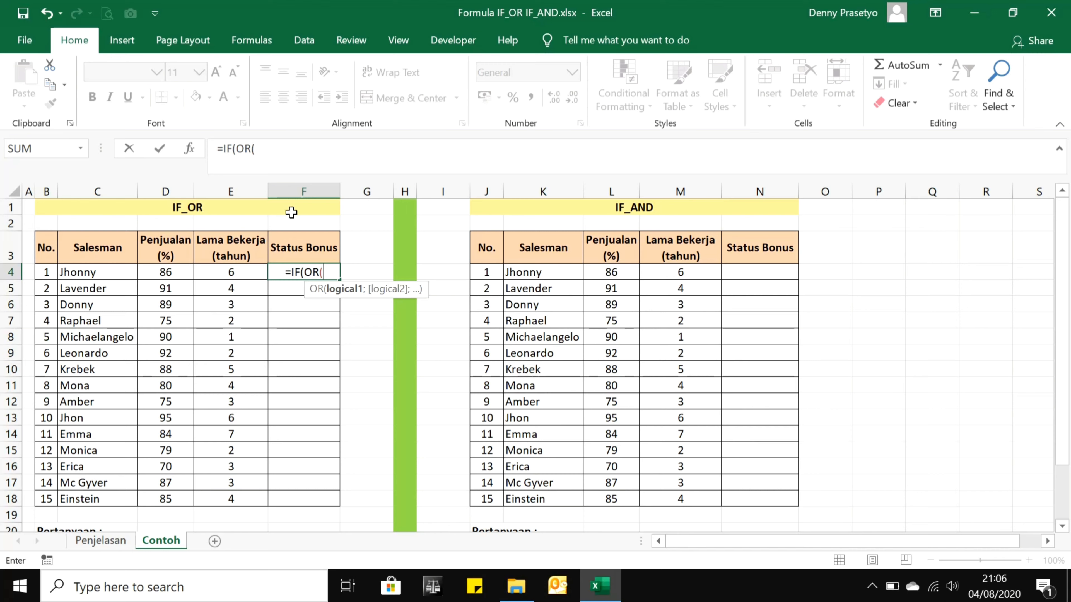
{"action": "left_click", "coordinate": [176, 272]}
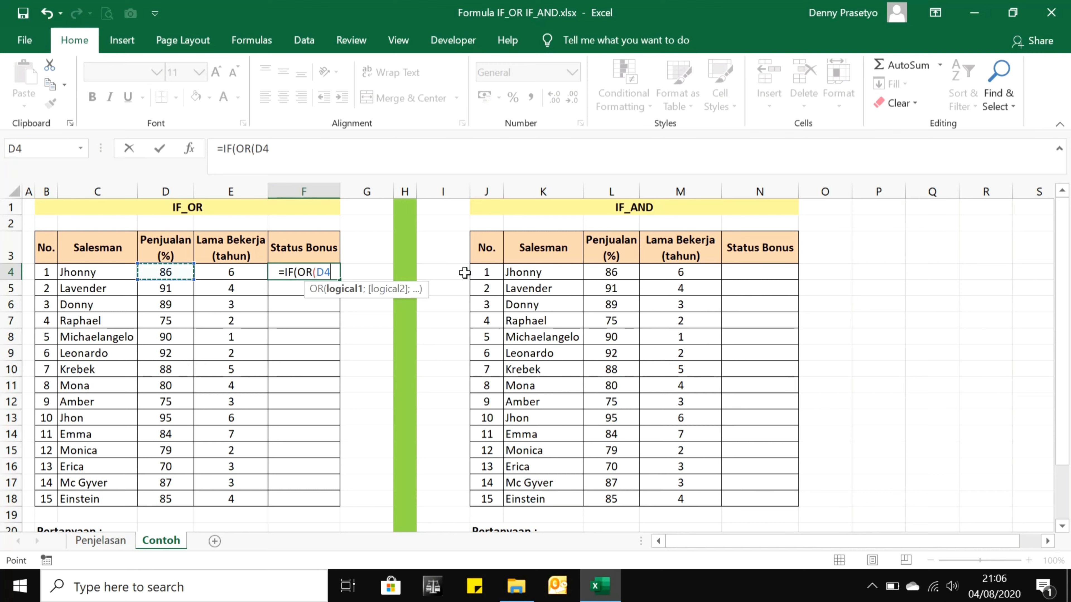
{"action": "type", "text": ">"}
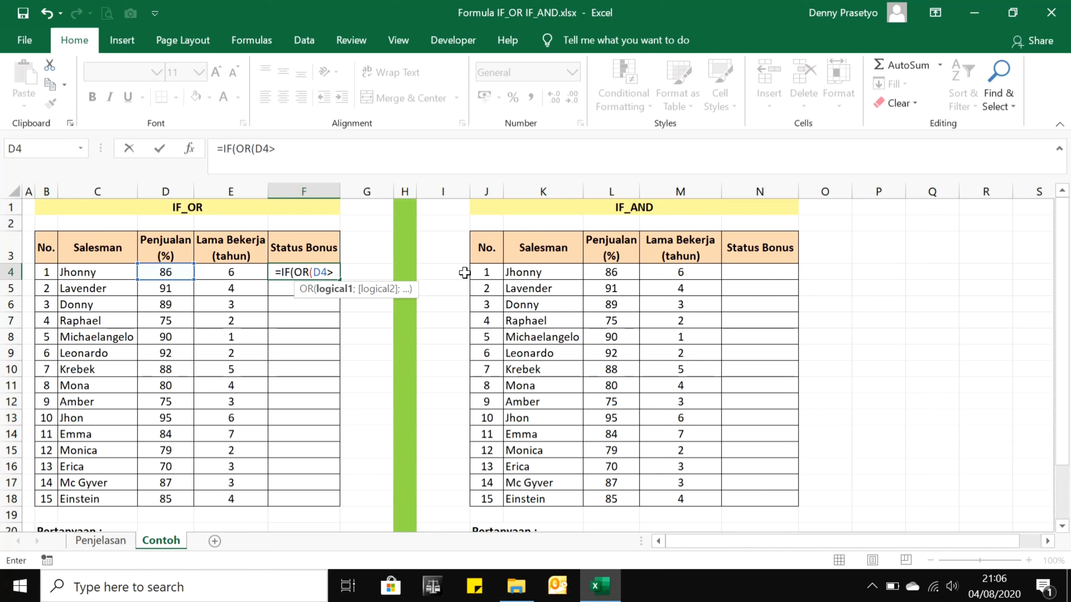
{"action": "type", "text": "=90"}
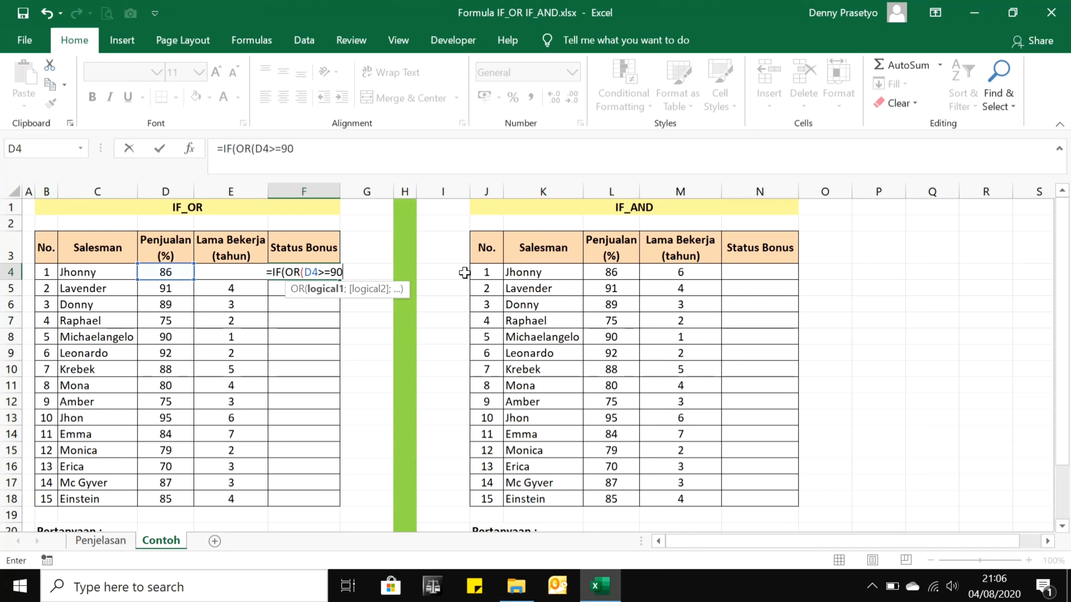
Add E4>=5 as the second OR condition in the F4 formula and close the OR function.
{"action": "type", "text": ";"}
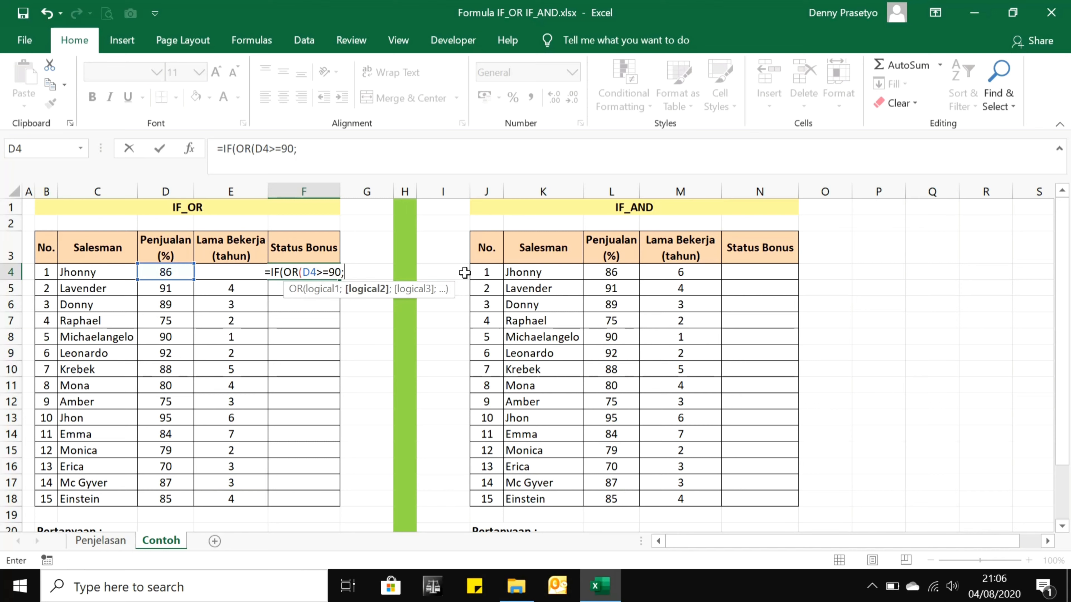
{"action": "left_click", "coordinate": [251, 277]}
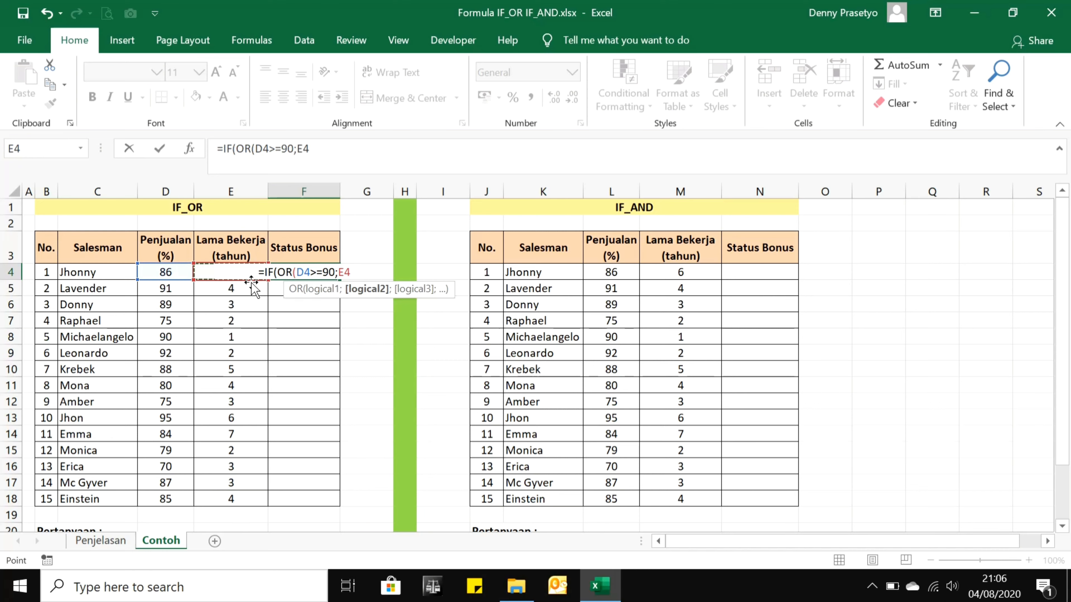
{"action": "type", "text": ">"}
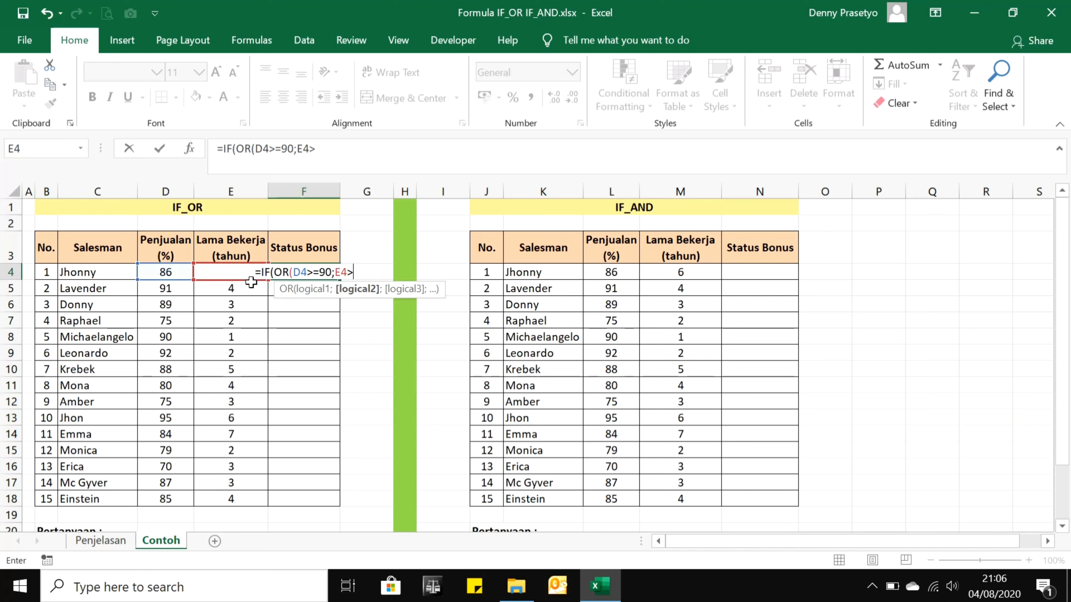
{"action": "type", "text": "=5"}
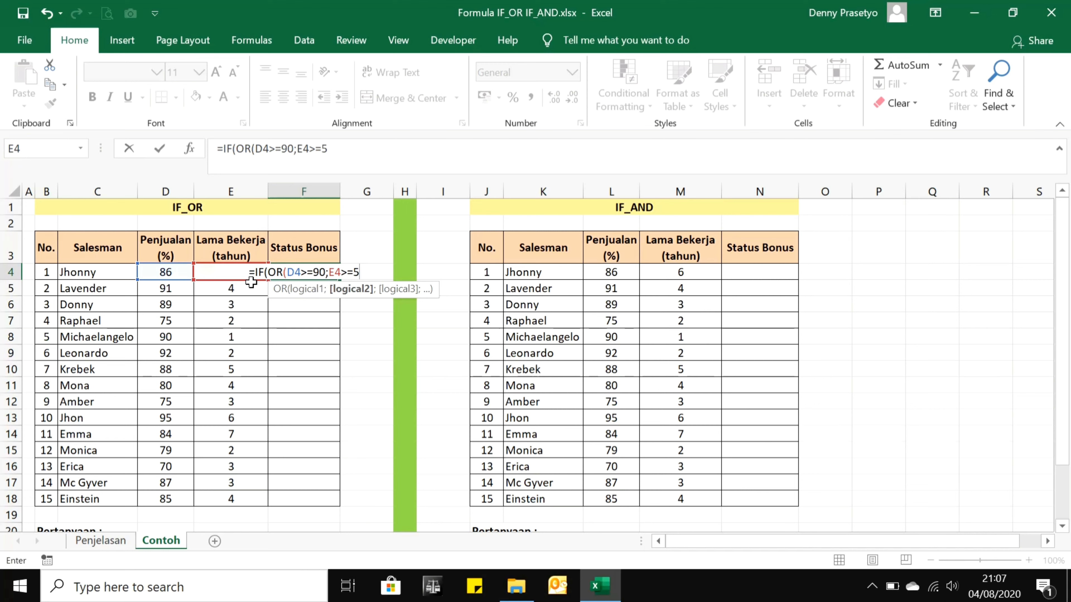
{"action": "type", "text": ")"}
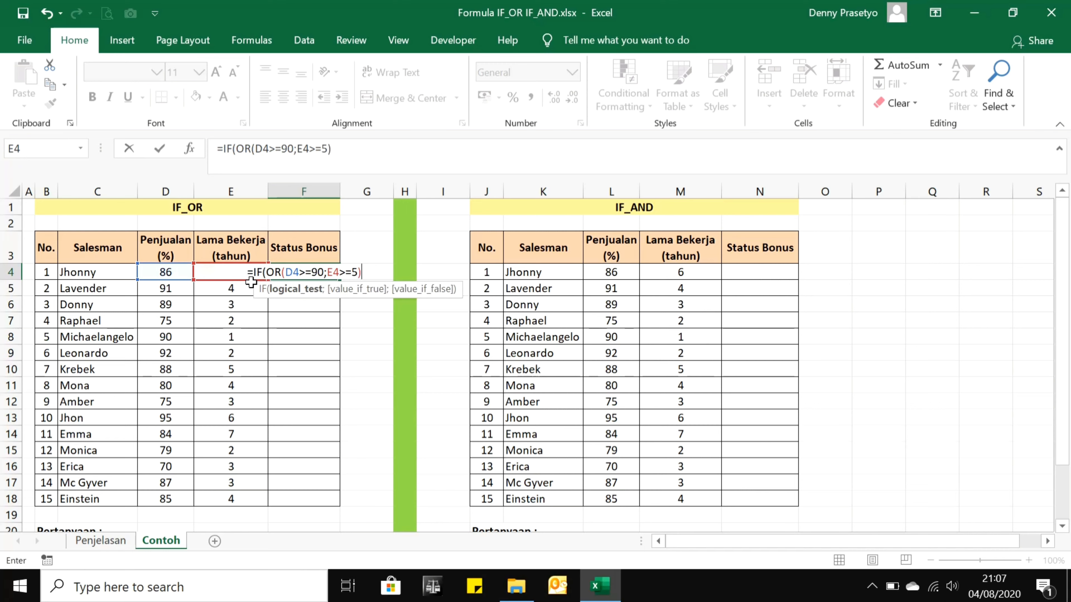
Set the value if true in the F4 formula to "DAPAT", without the word BONUS.
{"action": "type", "text": ";"}
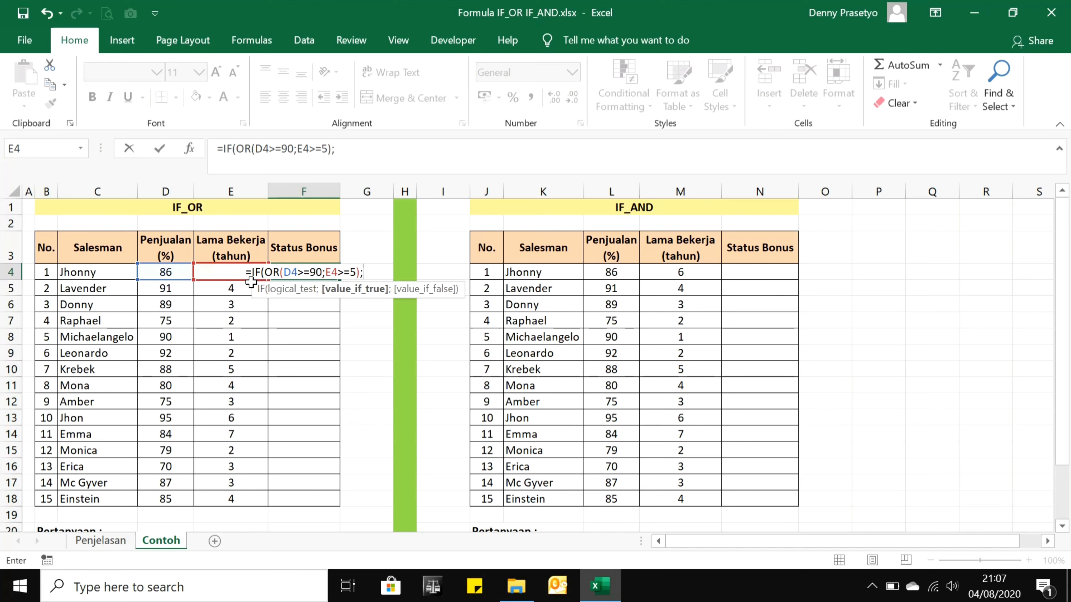
{"action": "type", "text": "\""}
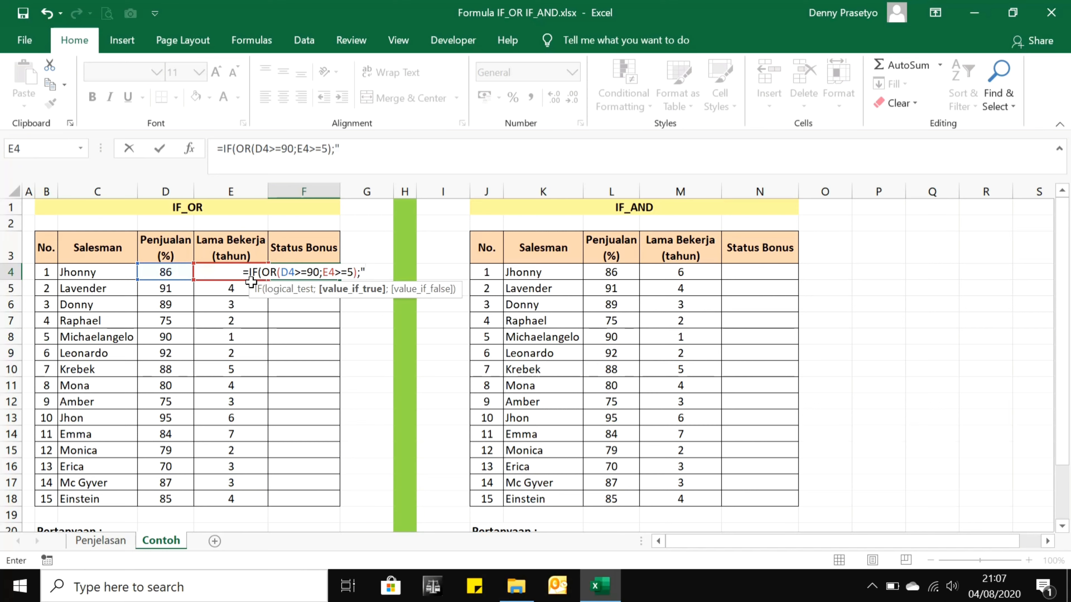
{"action": "type", "text": "DAPAT"}
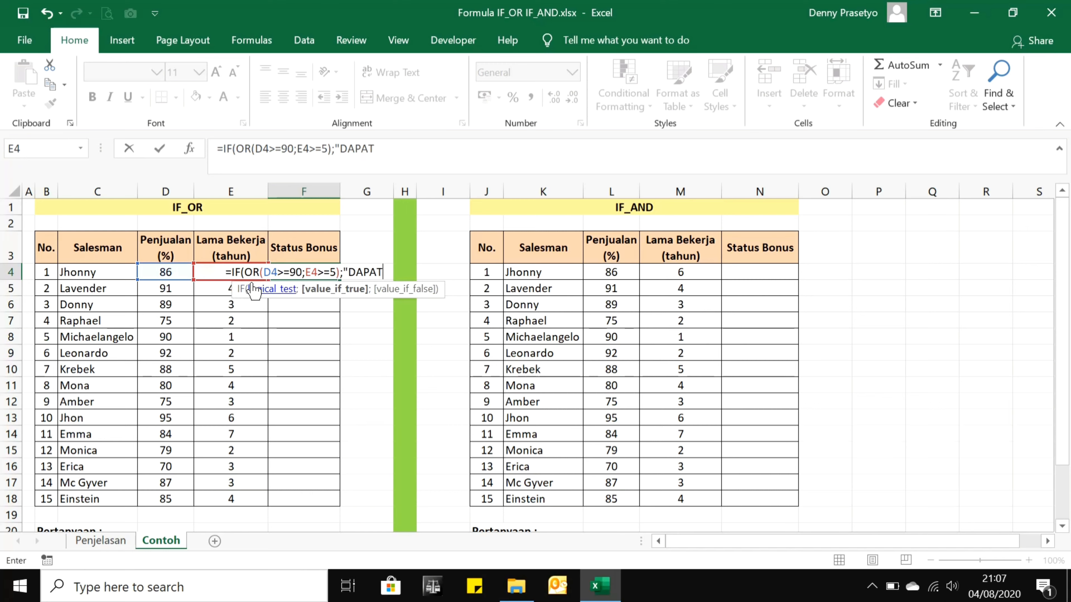
{"action": "type", "text": " BONUS"}
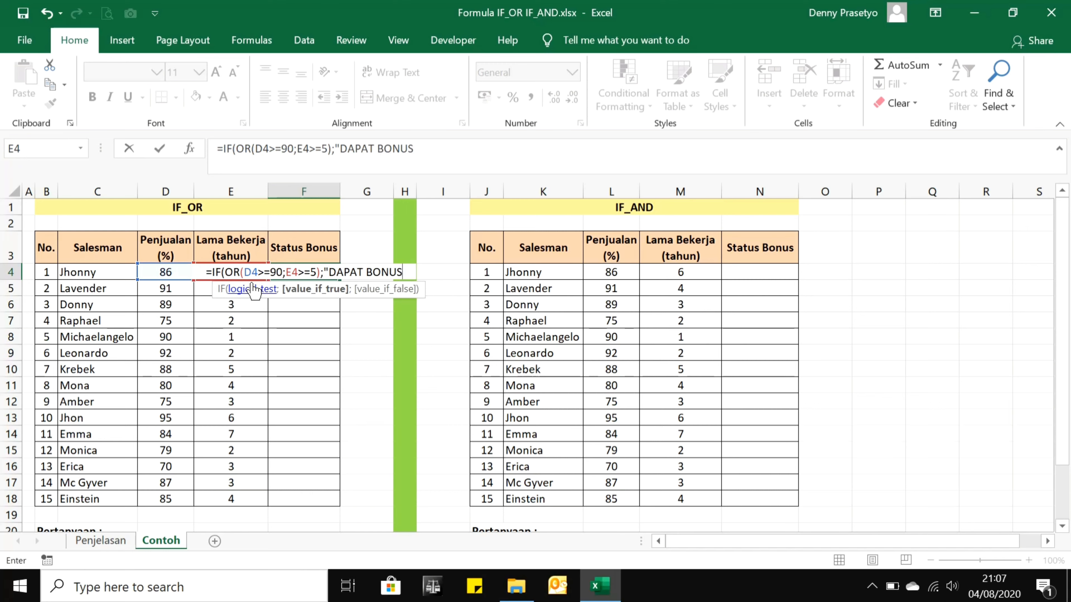
{"action": "key", "text": "BackSpace"}
{"action": "key", "text": "BackSpace"}
{"action": "key", "text": "BackSpace"}
{"action": "key", "text": "BackSpace"}
{"action": "key", "text": "BackSpace"}
{"action": "key", "text": "BackSpace"}
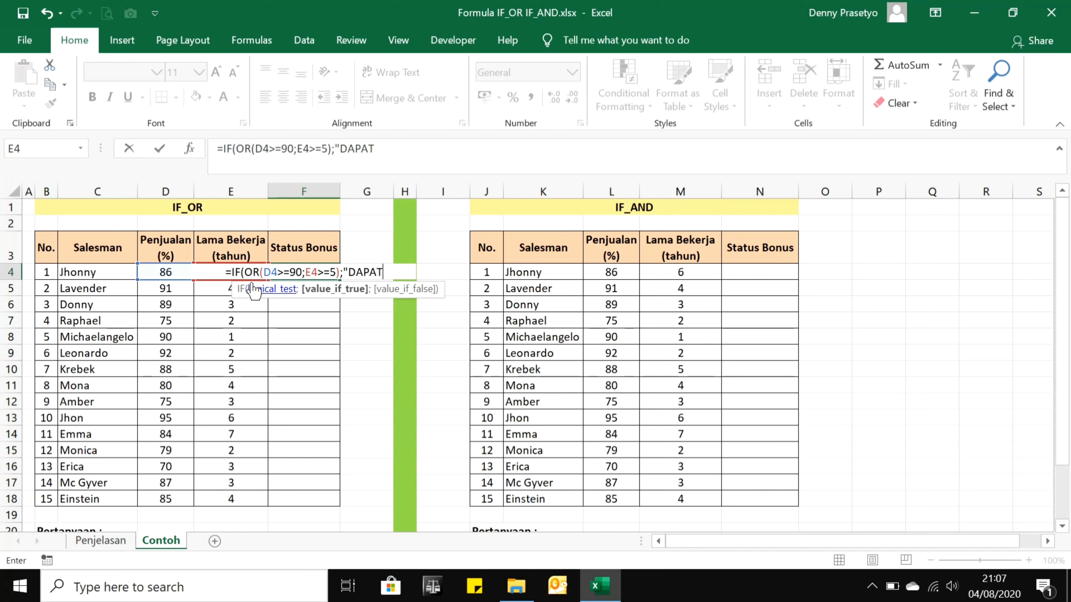
{"action": "type", "text": "\";"}
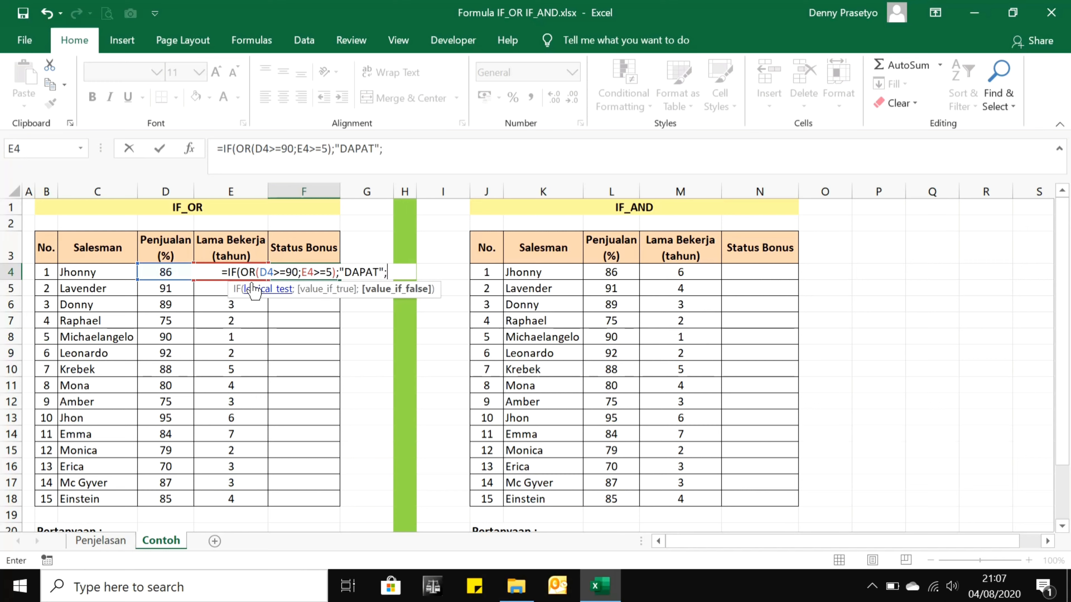
Set the value if false to "TIDAK DAPAT", commit the F4 formula with its closing quote corrected, and review it.
{"action": "type", "text": "\"TIDA"}
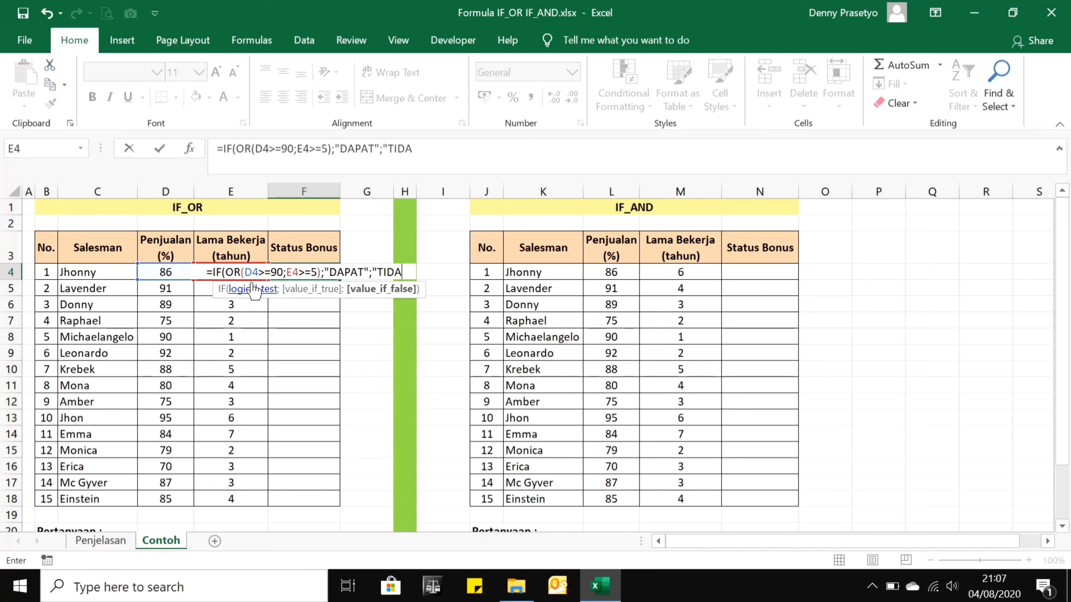
{"action": "type", "text": "K DAP"}
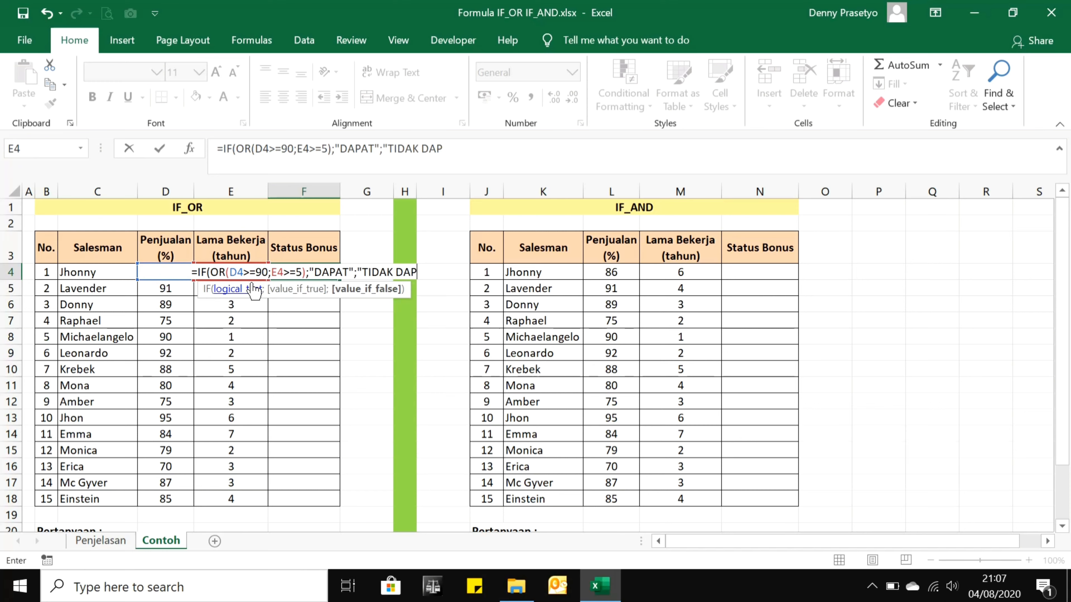
{"action": "type", "text": "AT)"}
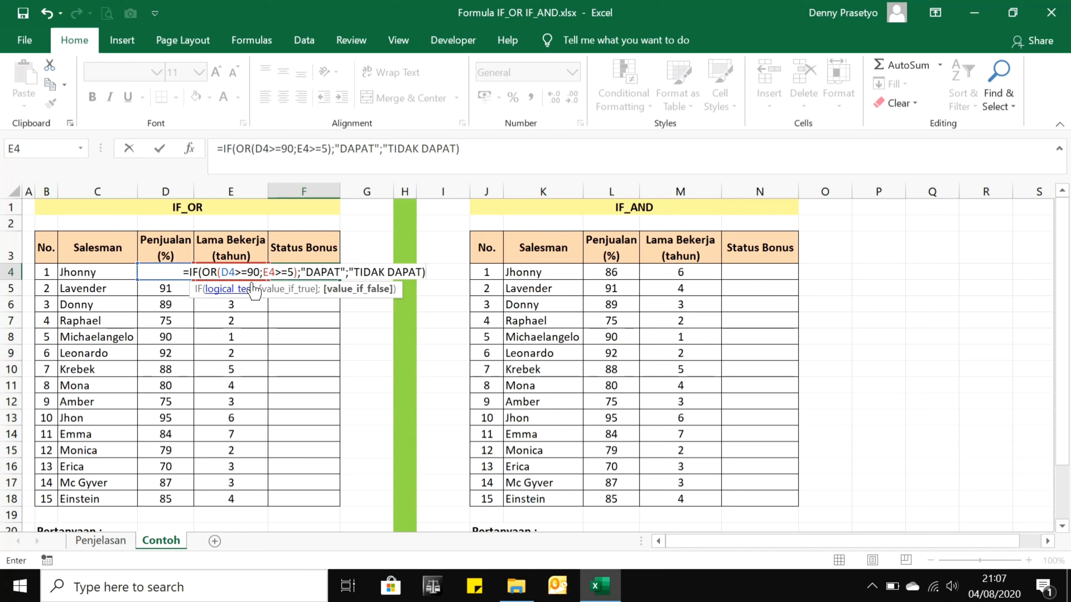
{"action": "key", "text": "Return"}
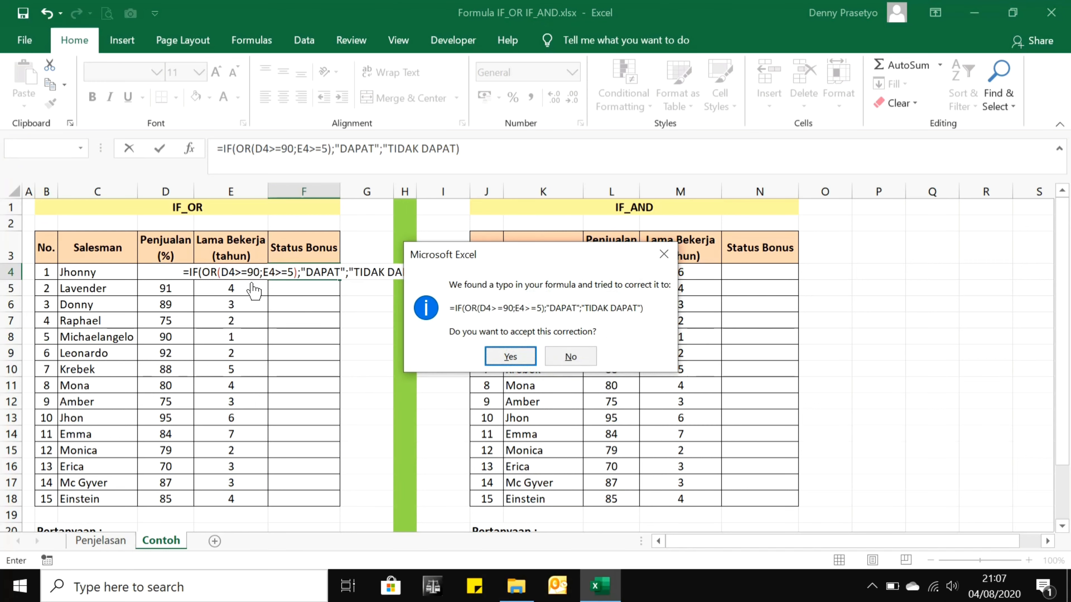
{"action": "key", "text": "Return"}
{"action": "key", "text": "Up"}
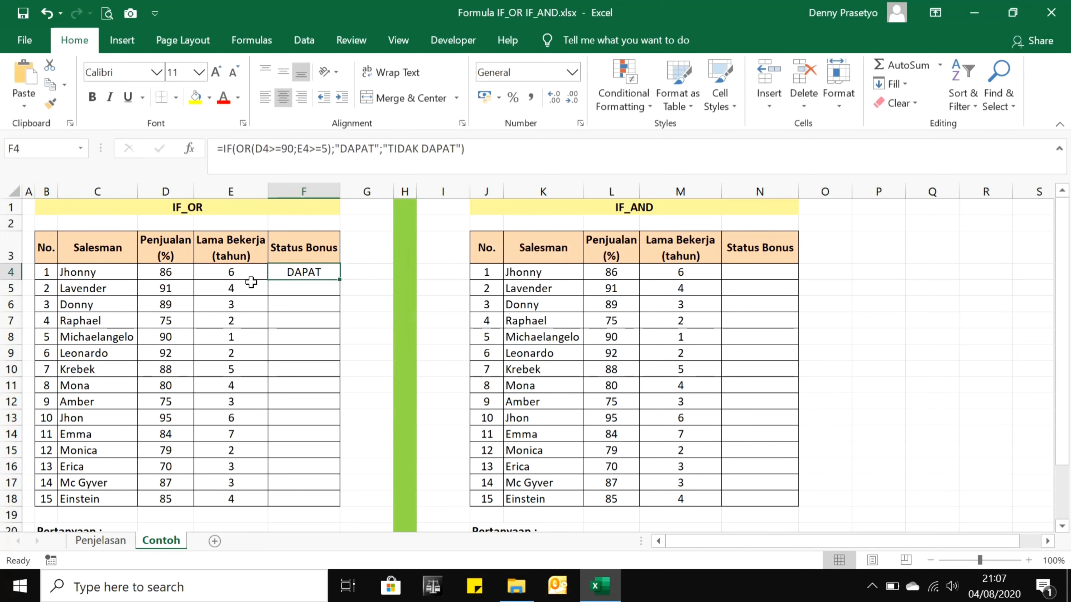
{"action": "key", "text": "F2"}
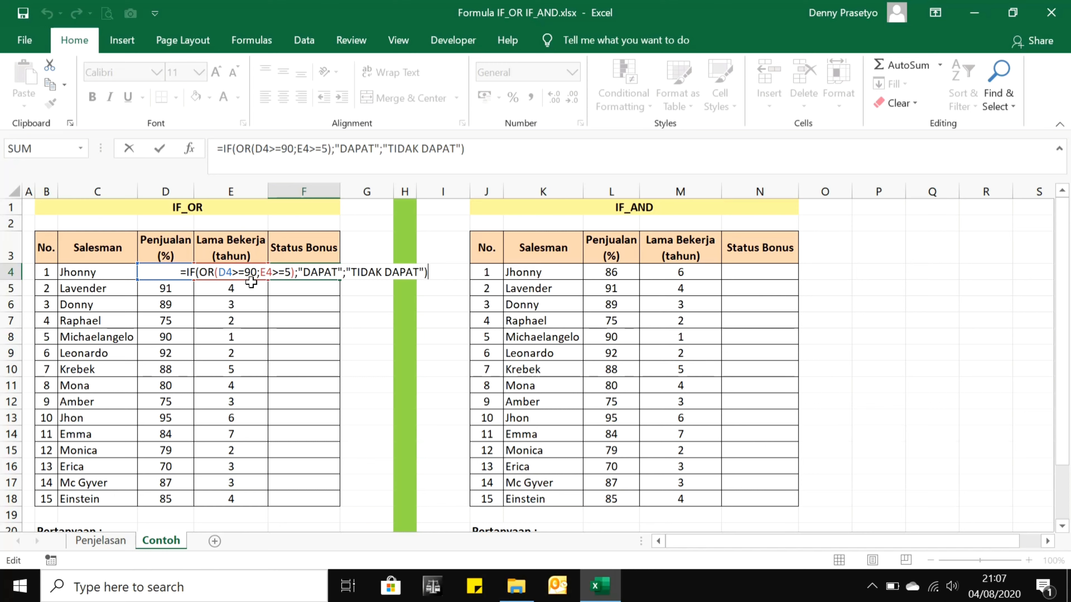
{"action": "key", "text": "Return"}
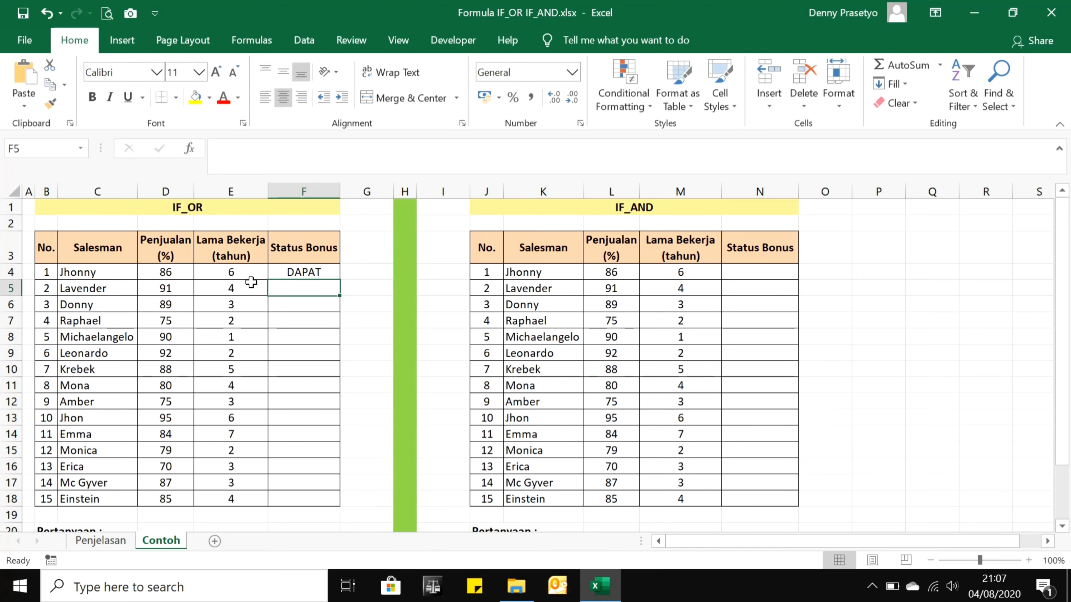
Copy the Status Bonus formula from F4 to F5:F18 for the remaining salesmen in the IF_OR table.
{"action": "key", "text": "Up"}
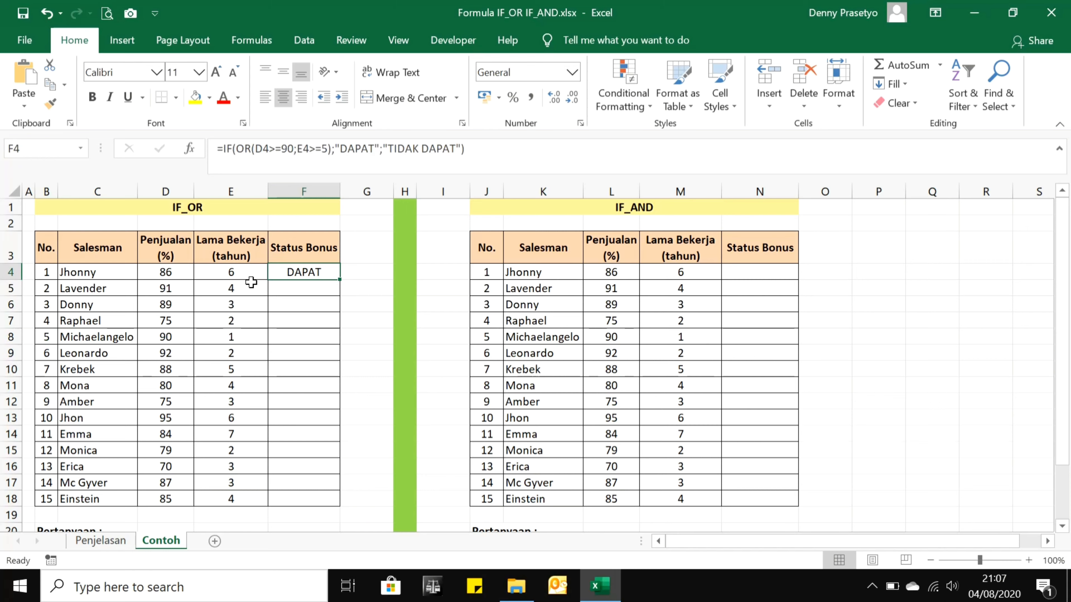
{"action": "key", "text": "ctrl+c"}
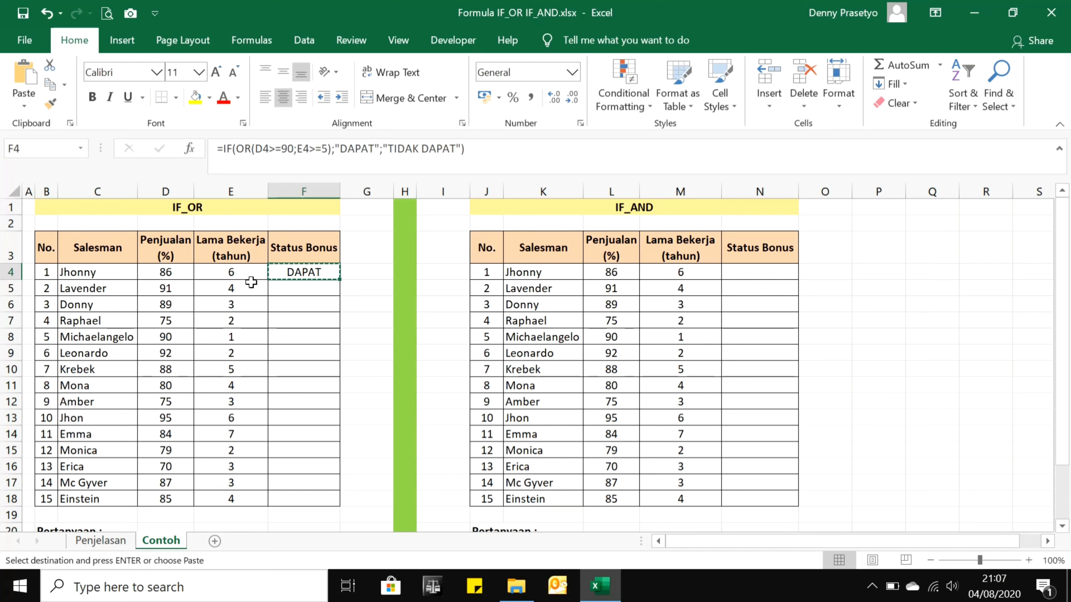
{"action": "key", "text": "Down"}
{"action": "key", "text": "shift+Down"}
{"action": "key", "text": "shift+Down"}
{"action": "key", "text": "shift+Down"}
{"action": "key", "text": "shift+Down"}
{"action": "key", "text": "shift+Down"}
{"action": "key", "text": "shift+Down"}
{"action": "key", "text": "shift+Down"}
{"action": "key", "text": "shift+Down"}
{"action": "key", "text": "shift+Down"}
{"action": "key", "text": "shift+Down"}
{"action": "key", "text": "shift+Down"}
{"action": "key", "text": "shift+Down"}
{"action": "key", "text": "shift+Down"}
{"action": "key", "text": "shift+Down"}
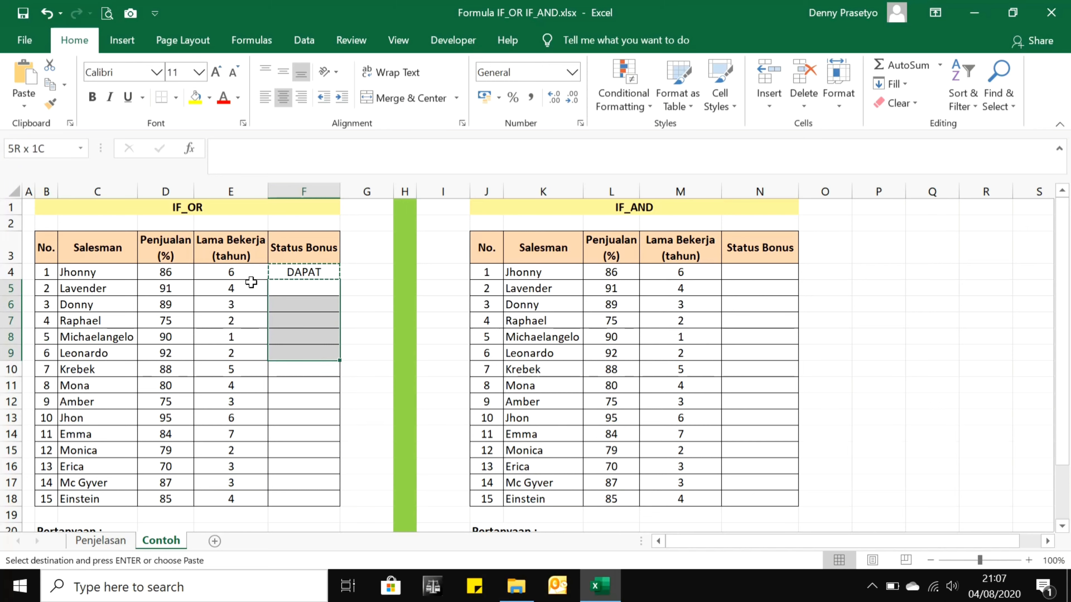
{"action": "key", "text": "shift+Up"}
{"action": "key", "text": "Return"}
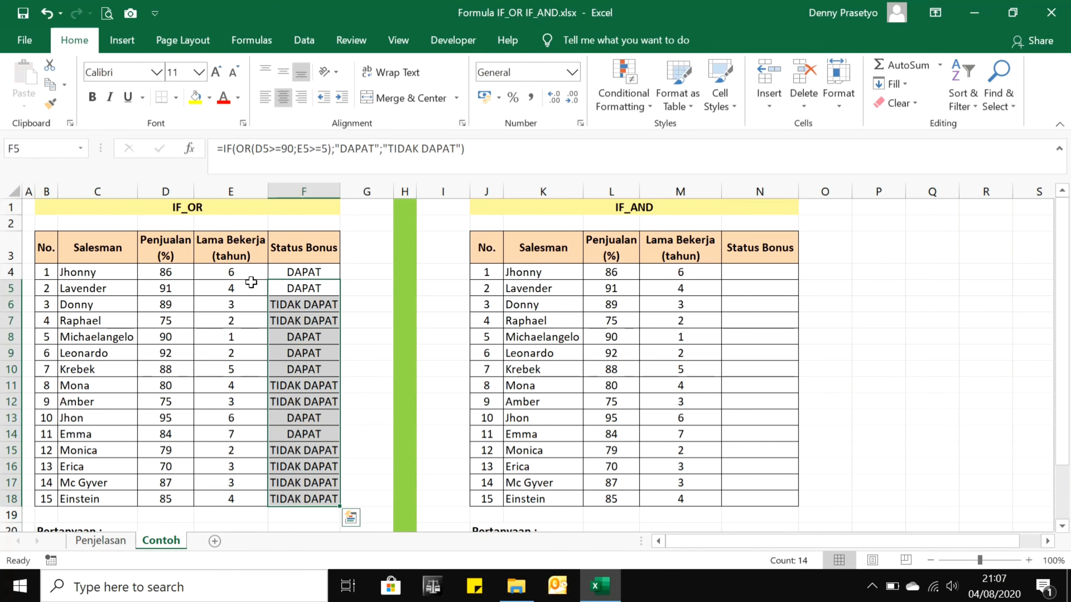
Check the first salesman's sales percentage and years worked in D4 and E4 against the IF_OR Status Bonus in F4.
{"action": "key", "text": "Up"}
{"action": "key", "text": "Up"}
{"action": "key", "text": "Down"}
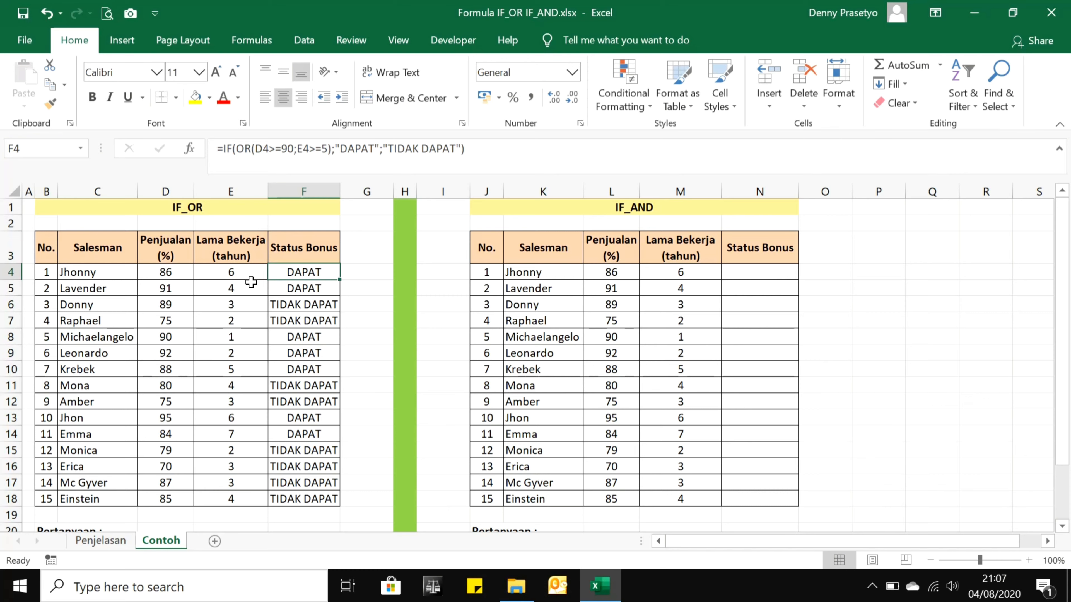
{"action": "key", "text": "Left"}
{"action": "key", "text": "Left"}
{"action": "key", "text": "Left"}
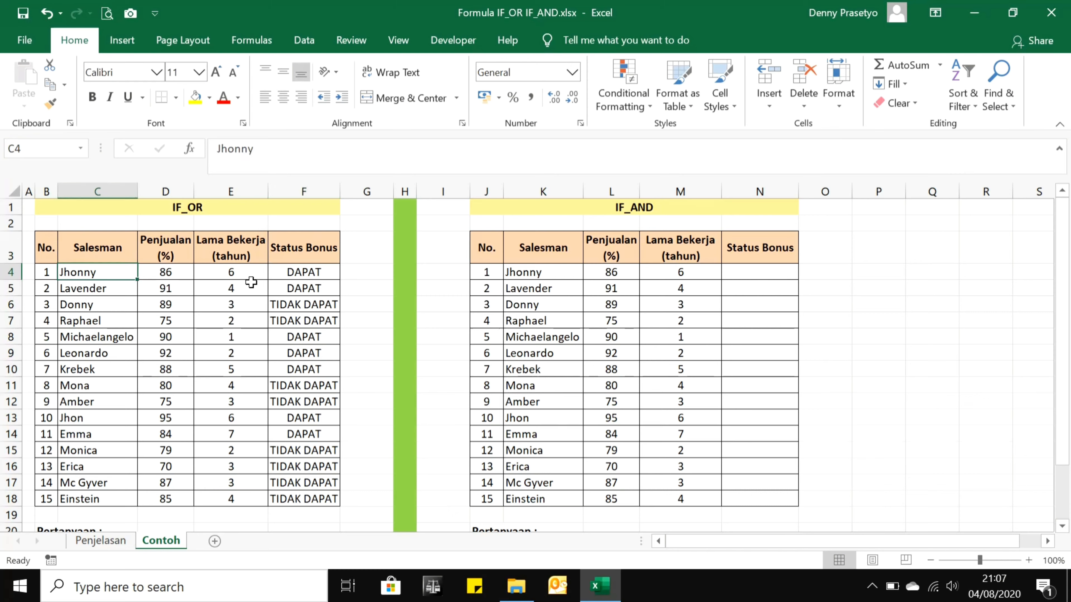
{"action": "key", "text": "Right"}
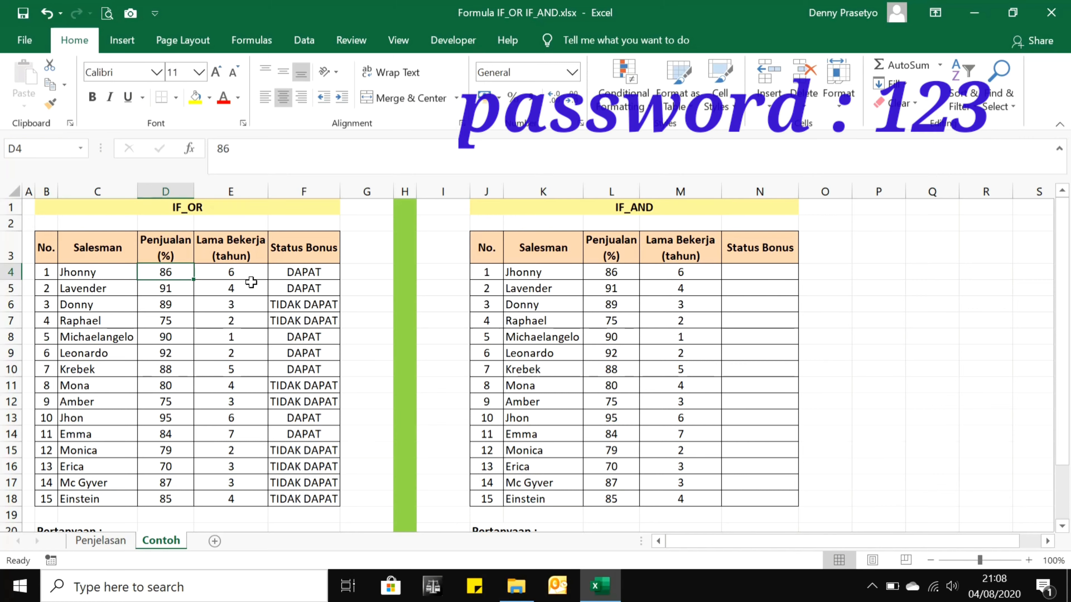
{"action": "key", "text": "Right"}
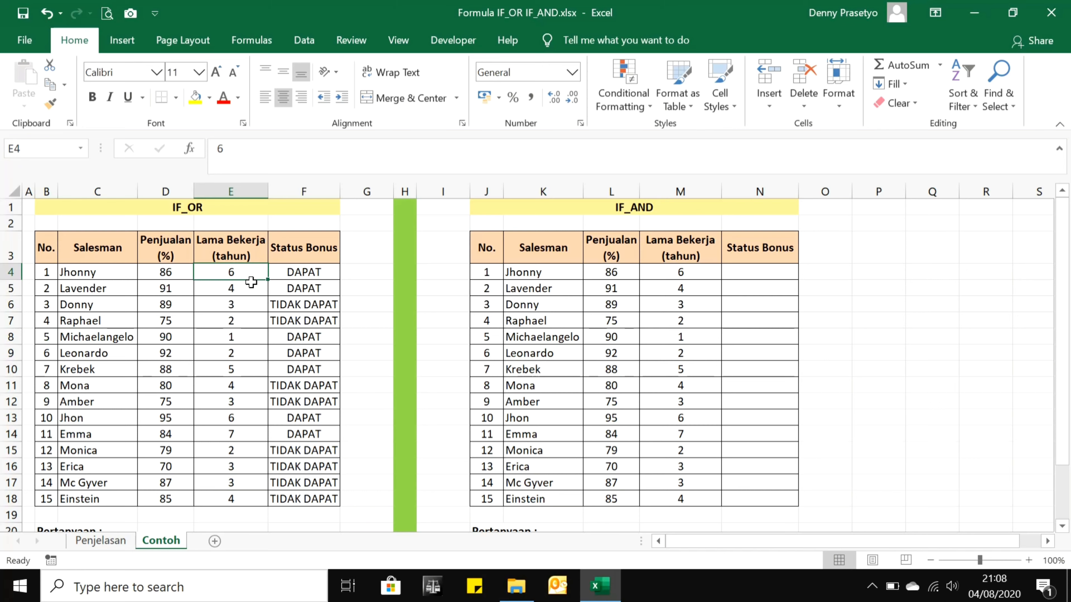
{"action": "key", "text": "Right"}
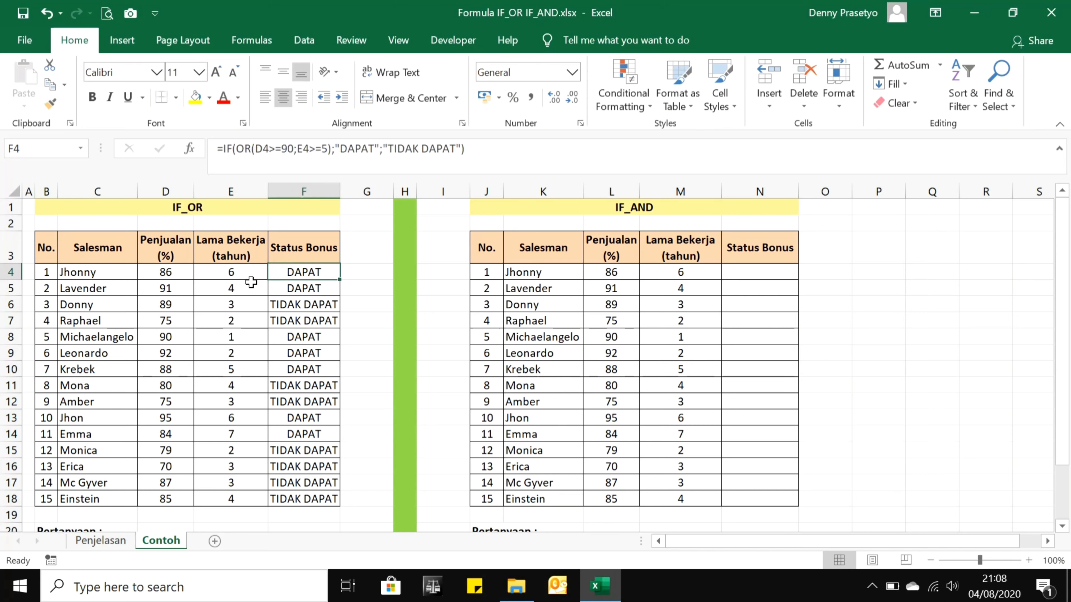
Compare the sales percentages and years worked in rows 5 and 6 with their Status Bonus results in the IF_OR table.
{"action": "key", "text": "Down"}
{"action": "key", "text": "Left"}
{"action": "key", "text": "Left"}
{"action": "key", "text": "Left"}
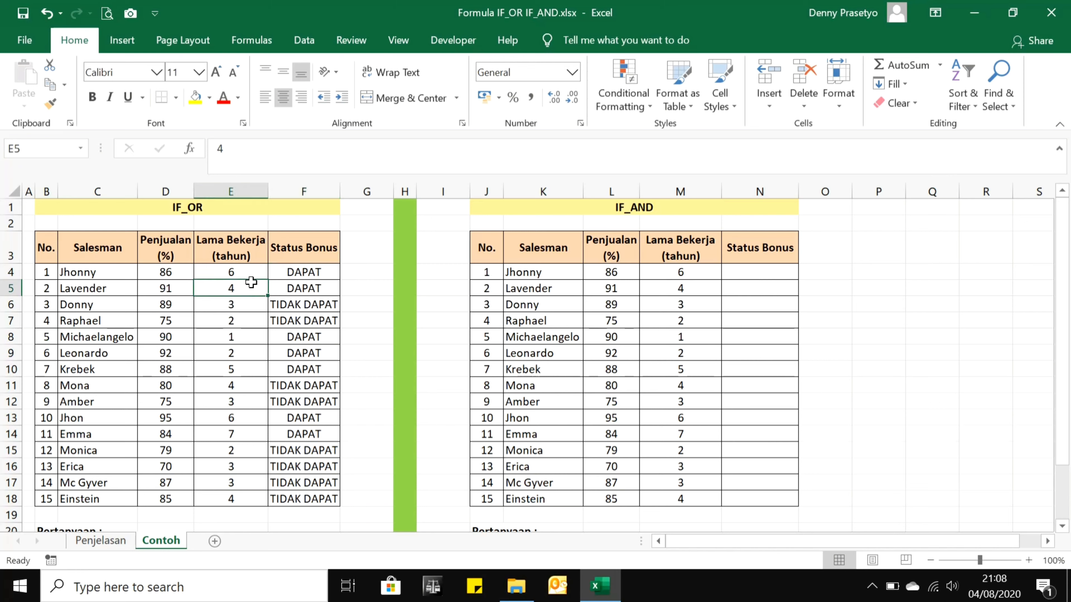
{"action": "key", "text": "Right"}
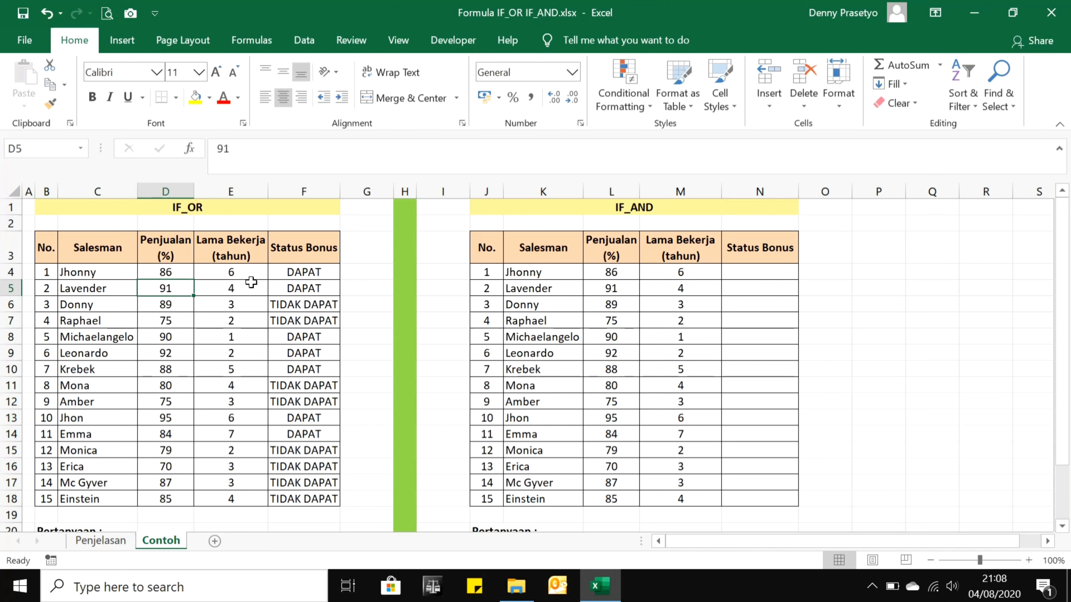
{"action": "key", "text": "Right"}
{"action": "key", "text": "Right"}
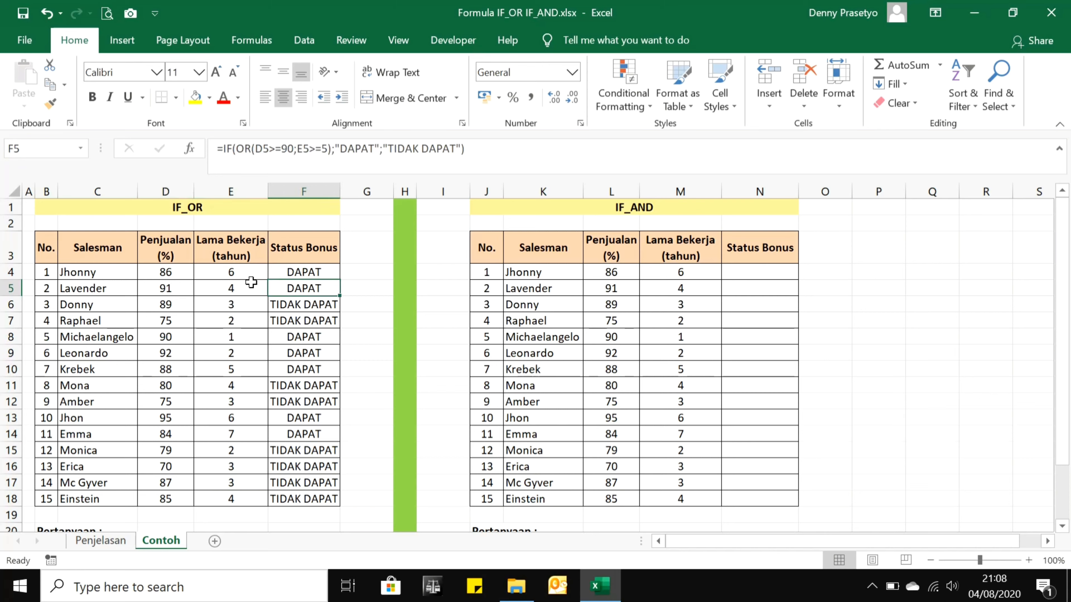
{"action": "key", "text": "Left"}
{"action": "key", "text": "Left"}
{"action": "key", "text": "Right"}
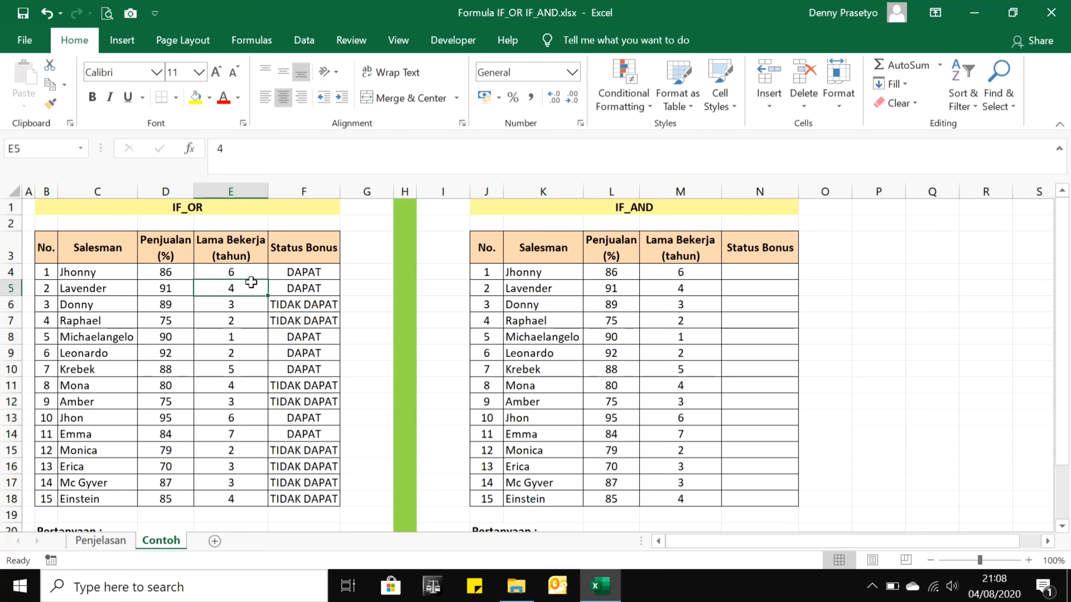
{"action": "key", "text": "Down"}
{"action": "key", "text": "Left"}
{"action": "key", "text": "Left"}
{"action": "key", "text": "Right"}
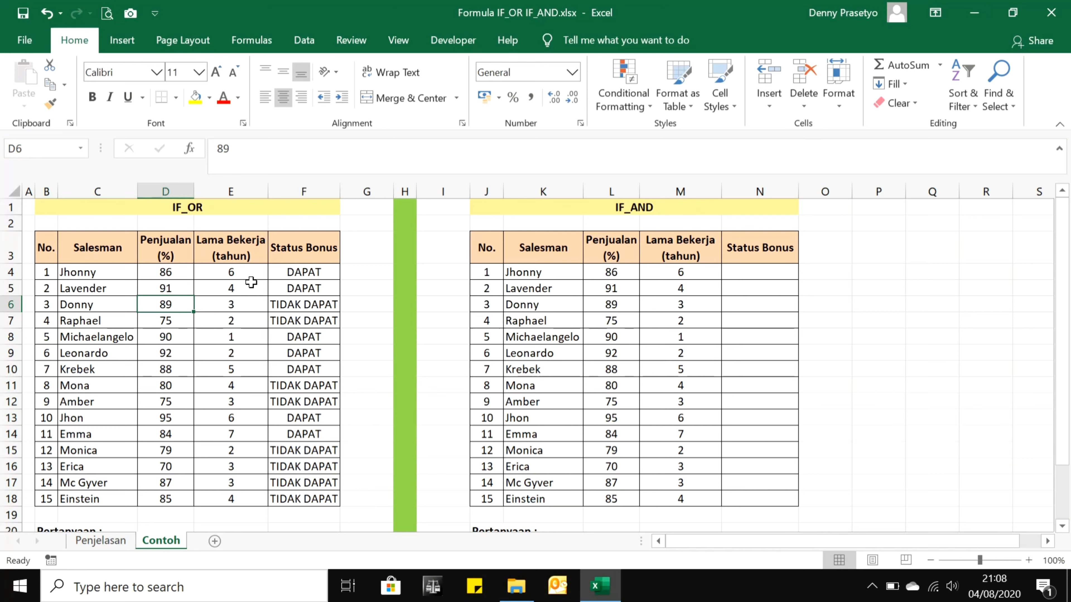
{"action": "key", "text": "Right"}
{"action": "key", "text": "Right"}
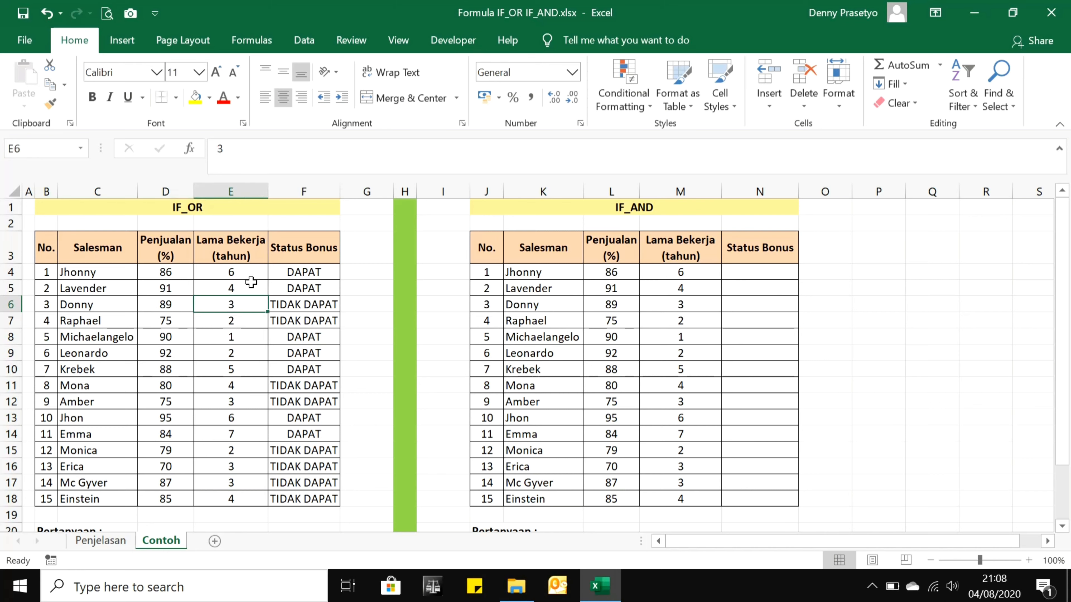
Go through the remaining IF_OR results and reread the bonus question below the table in B21:F24.
{"action": "key", "text": "Down"}
{"action": "key", "text": "Down"}
{"action": "key", "text": "Down"}
{"action": "key", "text": "Down"}
{"action": "key", "text": "Down"}
{"action": "key", "text": "Down"}
{"action": "key", "text": "Down"}
{"action": "key", "text": "Down"}
{"action": "key", "text": "Down"}
{"action": "key", "text": "Down"}
{"action": "key", "text": "Down"}
{"action": "key", "text": "Down"}
{"action": "key", "text": "Down"}
{"action": "key", "text": "Down"}
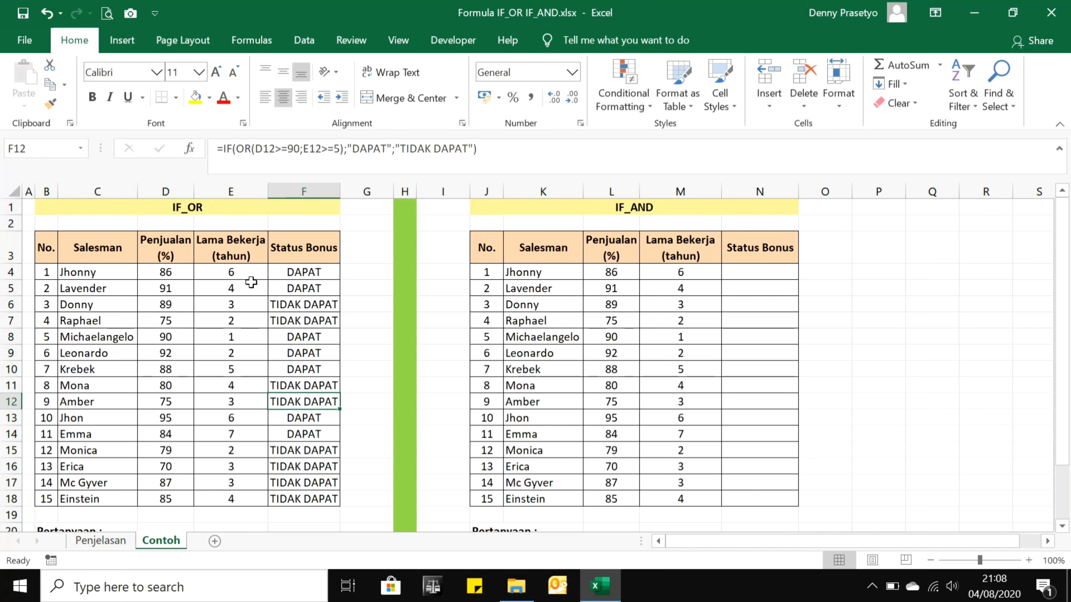
{"action": "key", "text": "Down"}
{"action": "key", "text": "Down"}
{"action": "key", "text": "Down"}
{"action": "key", "text": "Down"}
{"action": "key", "text": "Down"}
{"action": "key", "text": "Down"}
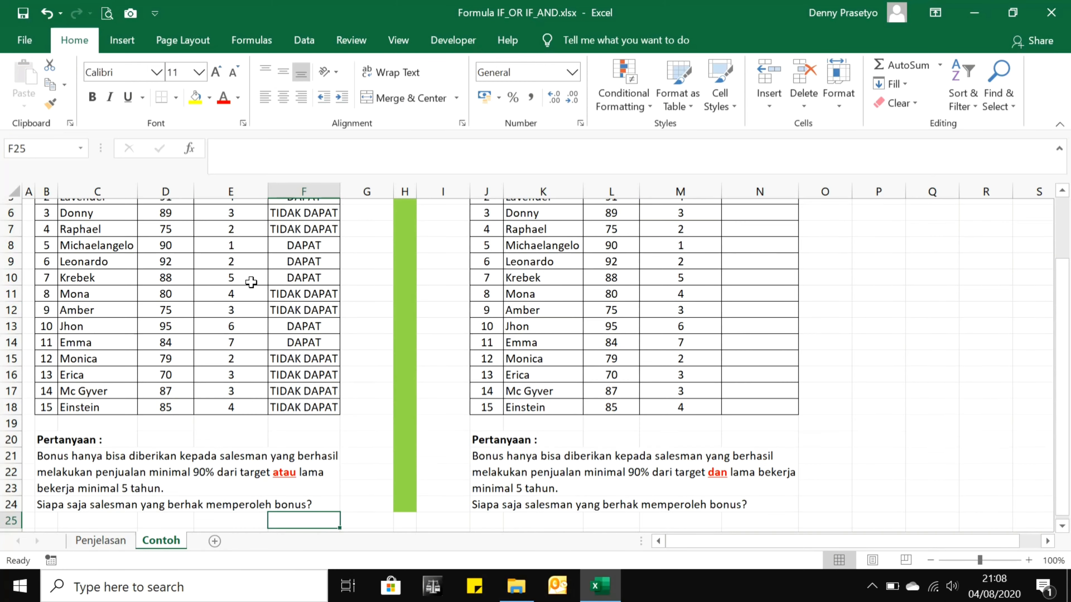
{"action": "key", "text": "Up"}
{"action": "key", "text": "Up"}
{"action": "key", "text": "Left"}
{"action": "key", "text": "Left"}
{"action": "key", "text": "Left"}
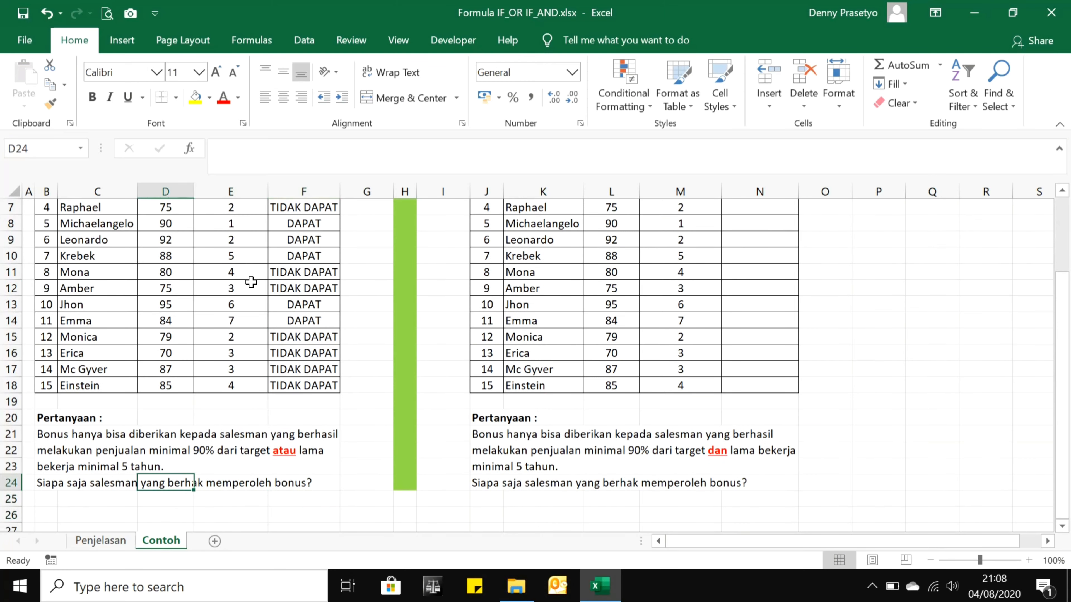
{"action": "key", "text": "Right"}
{"action": "key", "text": "Right"}
{"action": "key", "text": "Right"}
{"action": "key", "text": "Up"}
{"action": "key", "text": "Up"}
{"action": "key", "text": "Up"}
{"action": "key", "text": "Up"}
{"action": "key", "text": "Up"}
{"action": "key", "text": "Up"}
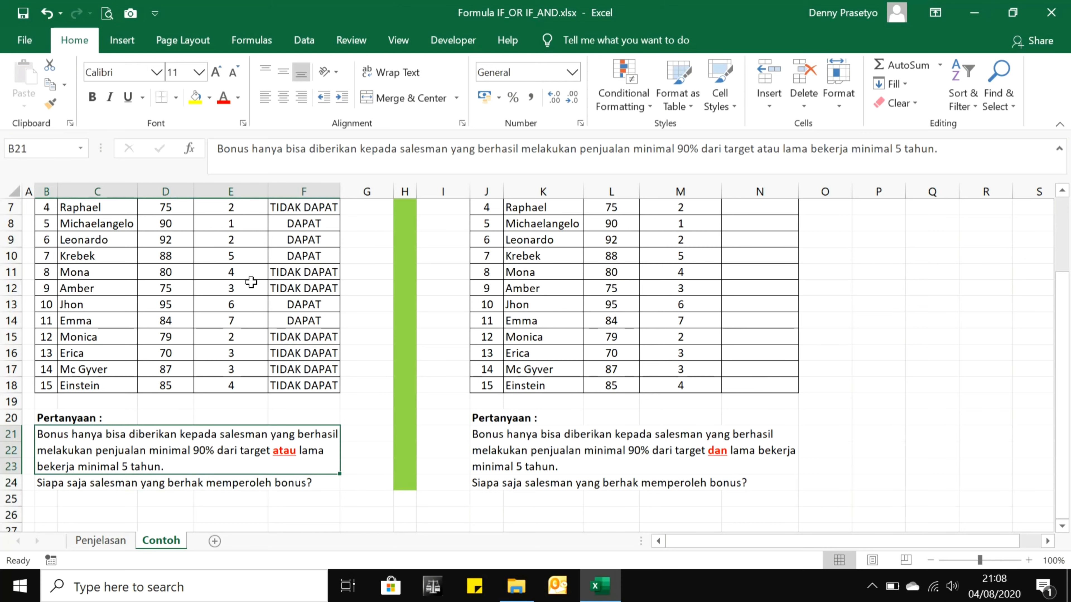
Review the Status Bonus results in column F of the IF_OR table, then return to the table title.
{"action": "key", "text": "ctrl+Up"}
{"action": "key", "text": "Up"}
{"action": "key", "text": "Down"}
{"action": "key", "text": "Down"}
{"action": "key", "text": "Down"}
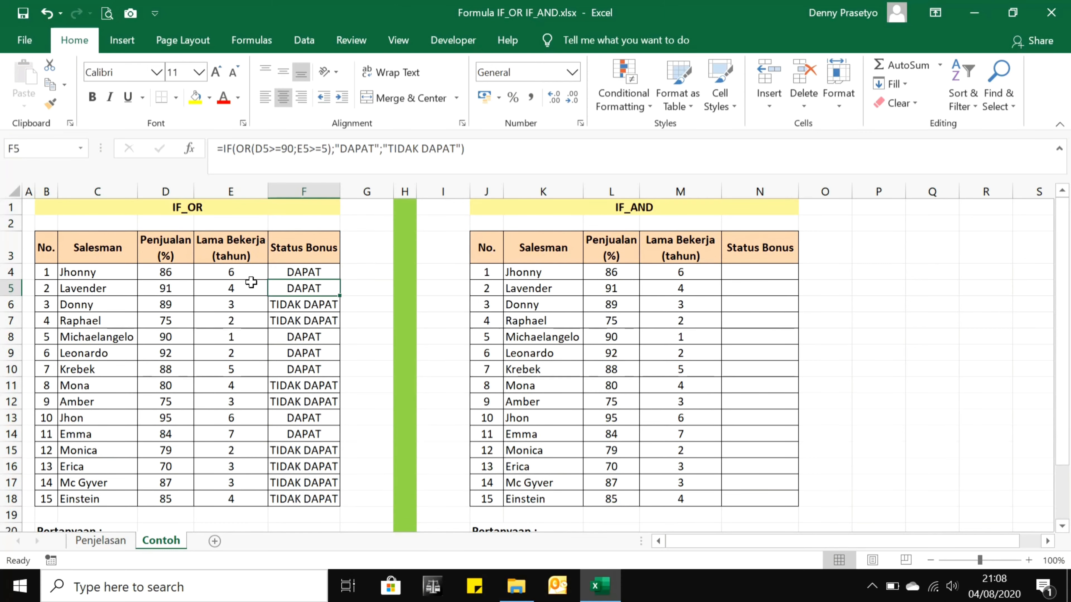
{"action": "key", "text": "Down"}
{"action": "key", "text": "Down"}
{"action": "key", "text": "Down"}
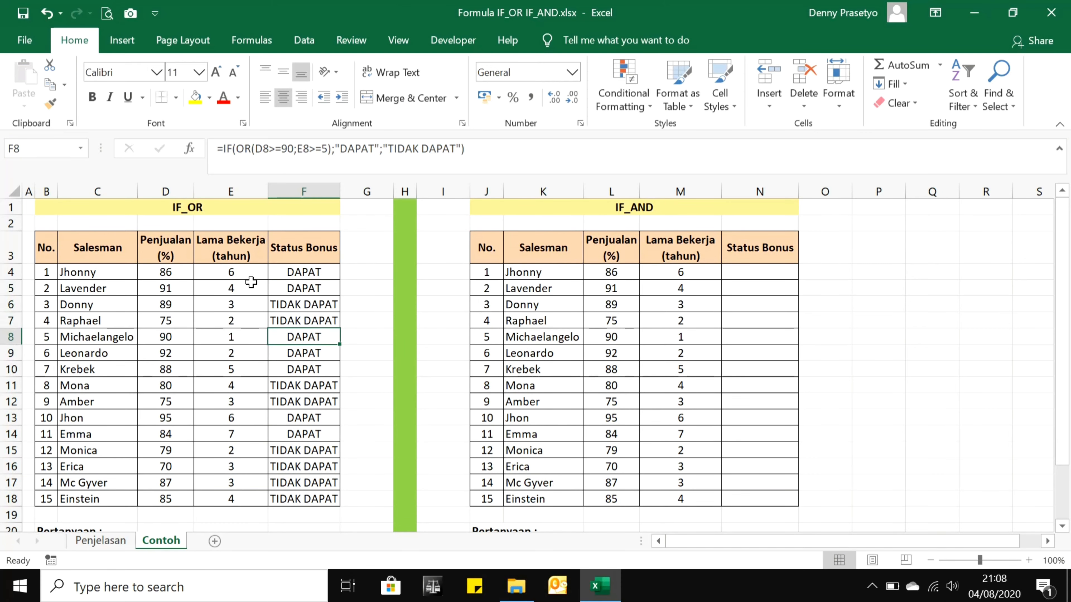
{"action": "key", "text": "Down"}
{"action": "key", "text": "Down"}
{"action": "key", "text": "Down"}
{"action": "key", "text": "Down"}
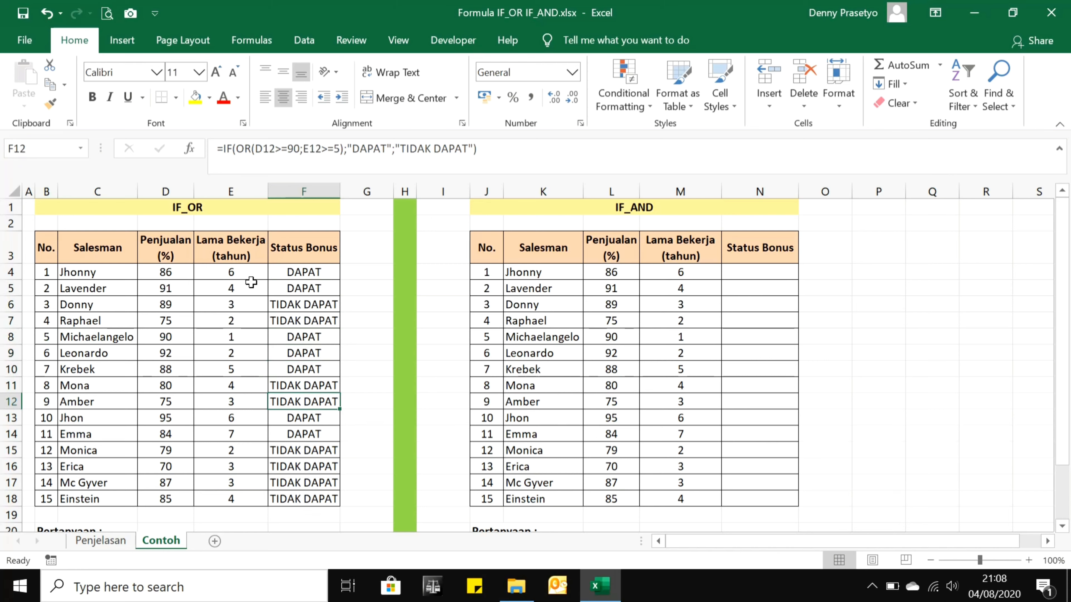
{"action": "key", "text": "Down"}
{"action": "key", "text": "Down"}
{"action": "key", "text": "Up"}
{"action": "key", "text": "Up"}
{"action": "key", "text": "Up"}
{"action": "key", "text": "Up"}
{"action": "key", "text": "Up"}
{"action": "key", "text": "Up"}
{"action": "key", "text": "Up"}
{"action": "key", "text": "Up"}
{"action": "key", "text": "Up"}
{"action": "key", "text": "Up"}
{"action": "key", "text": "Up"}
{"action": "key", "text": "Up"}
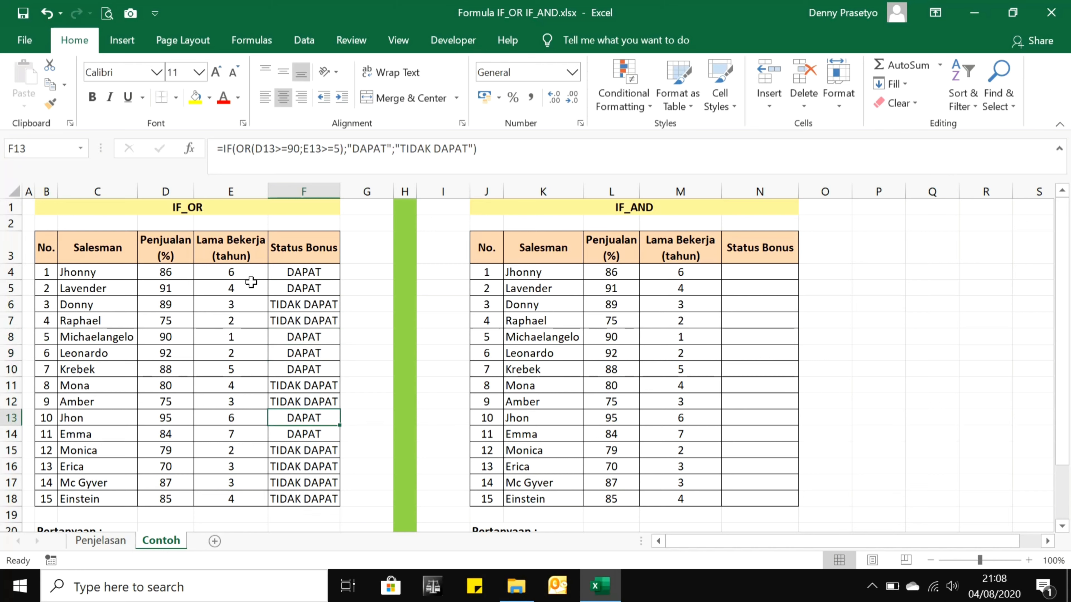
{"action": "key", "text": "Up"}
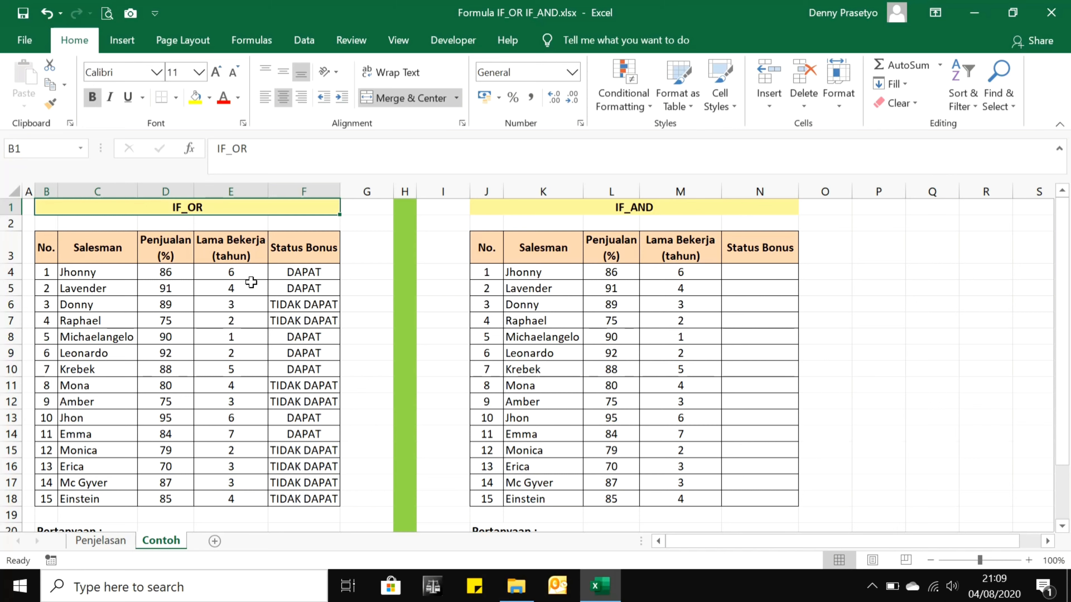
Examine the title and column headings of the IF_AND table, from J1 to the Status Bonus heading in N3.
{"action": "key", "text": "Right"}
{"action": "key", "text": "Right"}
{"action": "key", "text": "Right"}
{"action": "key", "text": "Right"}
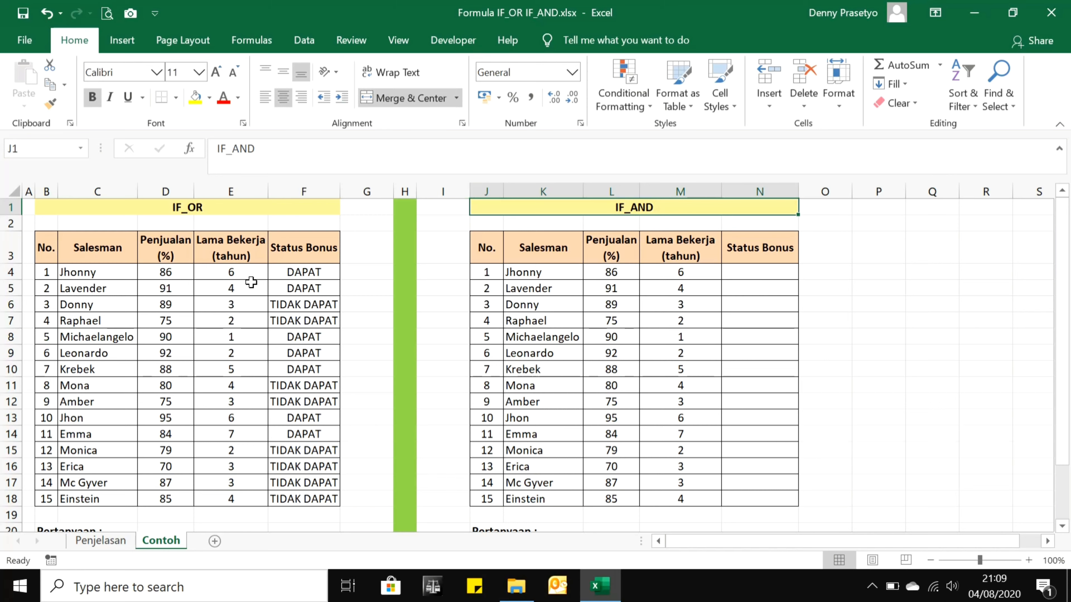
{"action": "key", "text": "Down"}
{"action": "key", "text": "Down"}
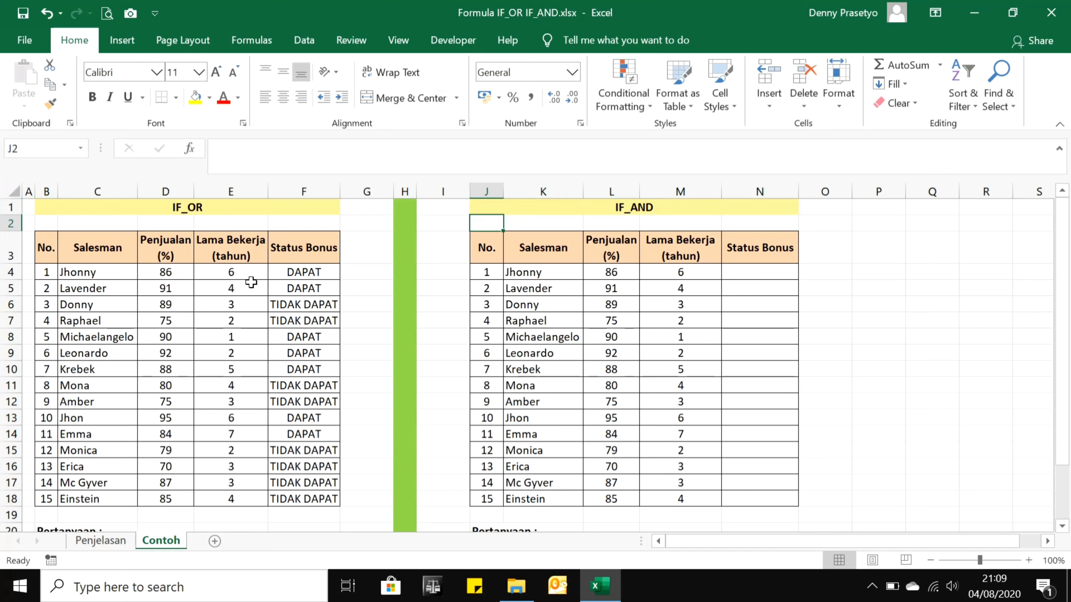
{"action": "key", "text": "Right"}
{"action": "key", "text": "Right"}
{"action": "key", "text": "Right"}
{"action": "key", "text": "Right"}
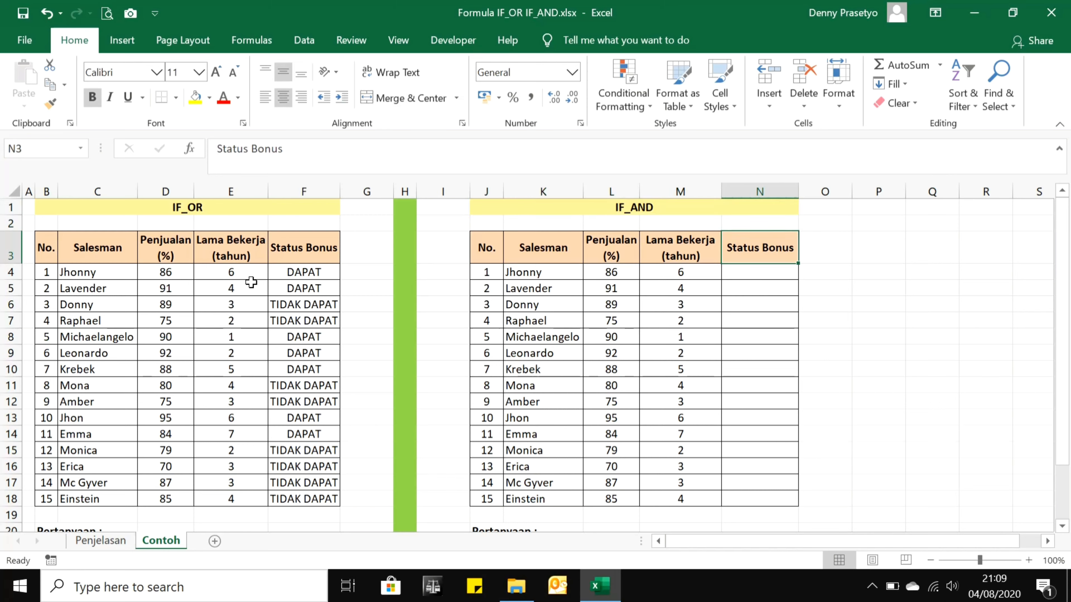
Read the bonus conditions and question below the IF_AND table in J21 and J24.
{"action": "key", "text": "Left"}
{"action": "key", "text": "Left"}
{"action": "key", "text": "Left"}
{"action": "key", "text": "Left"}
{"action": "key", "text": "Down"}
{"action": "key", "text": "Down"}
{"action": "key", "text": "Down"}
{"action": "key", "text": "Down"}
{"action": "key", "text": "Down"}
{"action": "key", "text": "Down"}
{"action": "key", "text": "Down"}
{"action": "key", "text": "Down"}
{"action": "key", "text": "Down"}
{"action": "key", "text": "Down"}
{"action": "key", "text": "Down"}
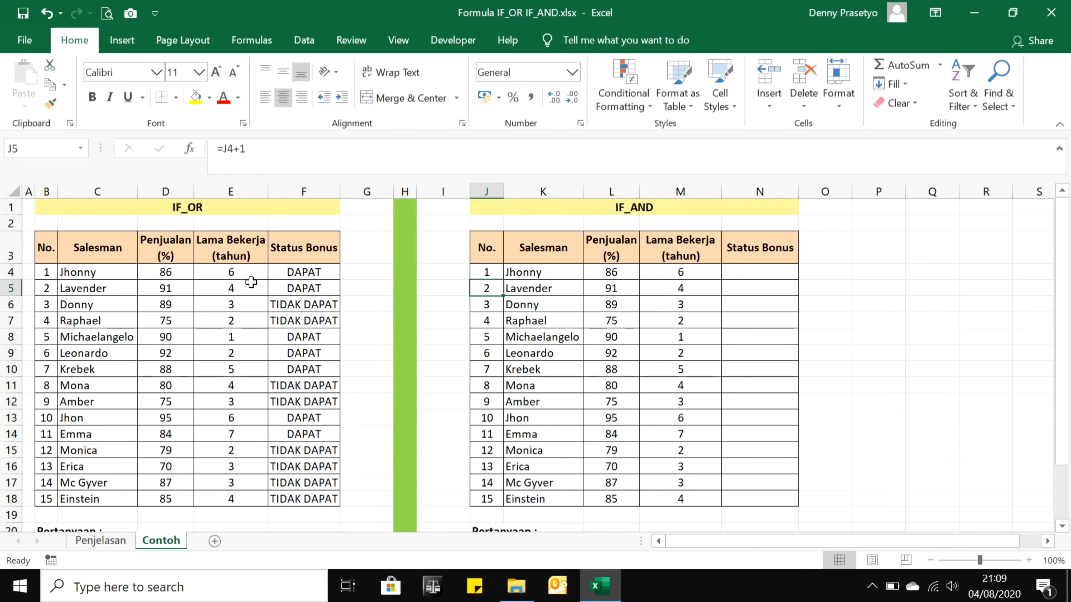
{"action": "key", "text": "Down"}
{"action": "key", "text": "Down"}
{"action": "key", "text": "Down"}
{"action": "key", "text": "Down"}
{"action": "key", "text": "Down"}
{"action": "key", "text": "Down"}
{"action": "key", "text": "Down"}
{"action": "key", "text": "Down"}
{"action": "key", "text": "Down"}
{"action": "key", "text": "Down"}
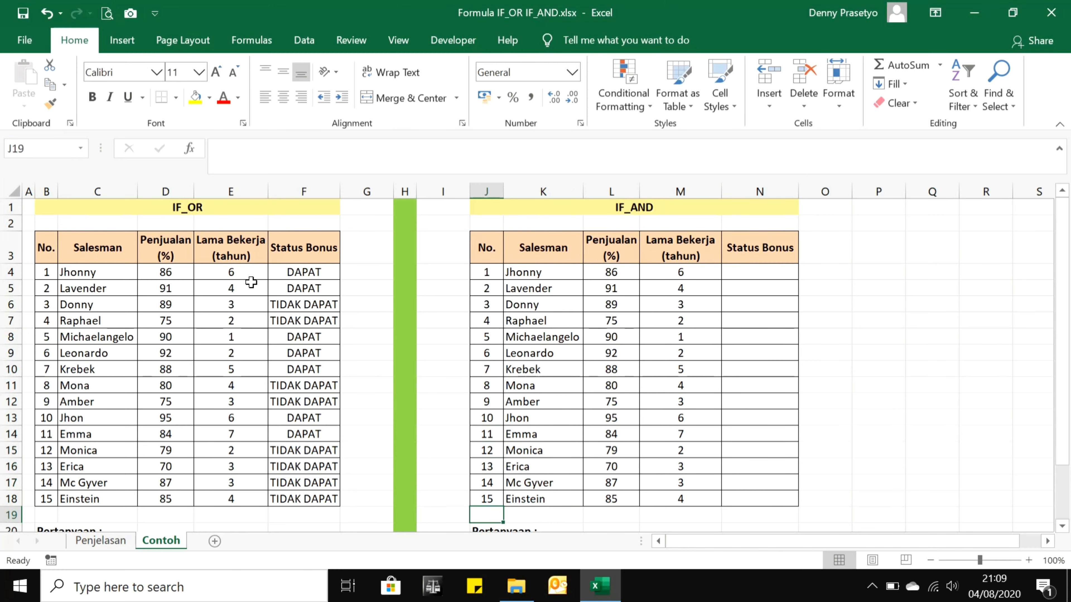
{"action": "key", "text": "Up"}
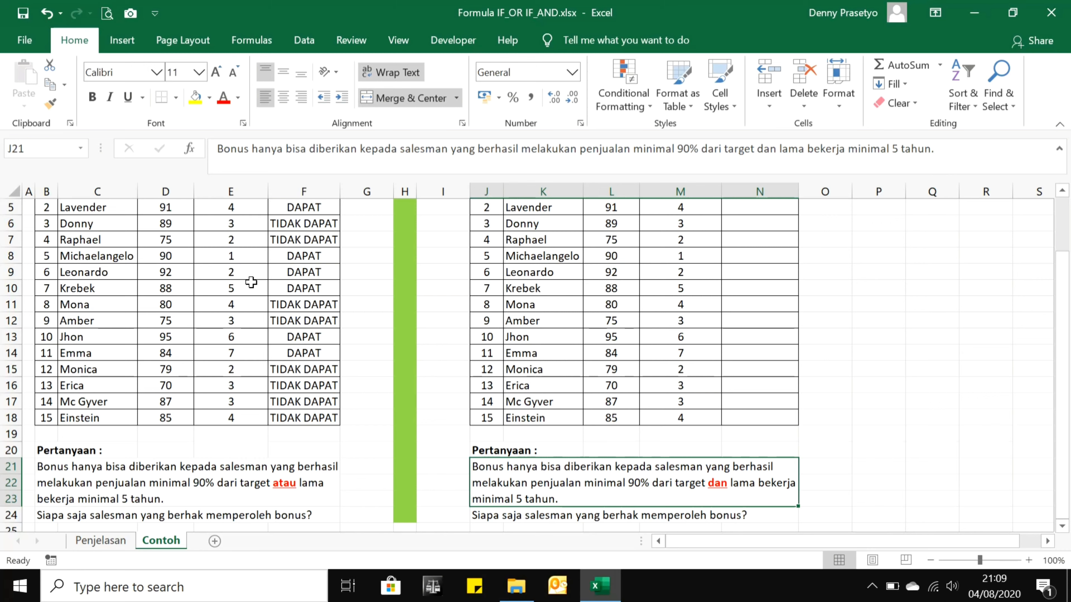
{"action": "key", "text": "Down"}
{"action": "key", "text": "Up"}
{"action": "key", "text": "Down"}
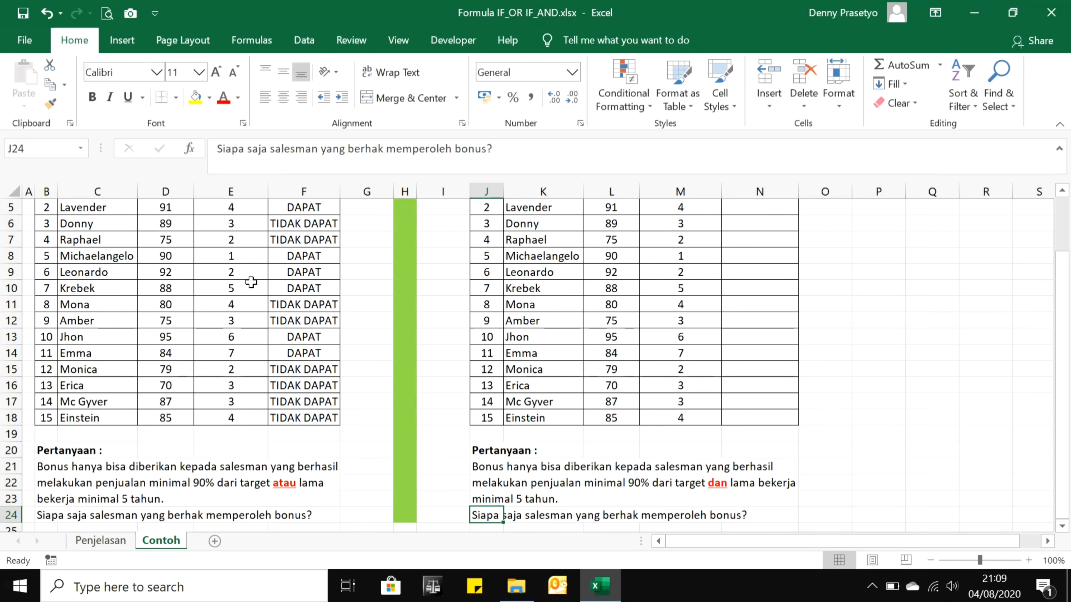
{"action": "key", "text": "Up"}
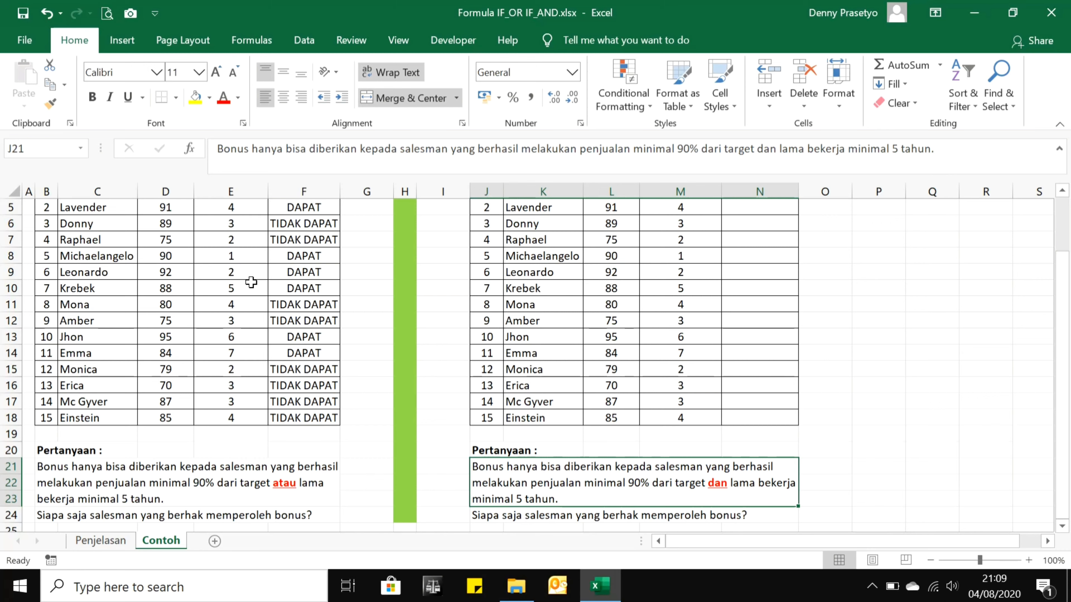
Compare the "atau" bonus condition in B21 with the "dan" bonus condition in J21.
{"action": "key", "text": "Left"}
{"action": "key", "text": "Left"}
{"action": "key", "text": "Left"}
{"action": "key", "text": "Left"}
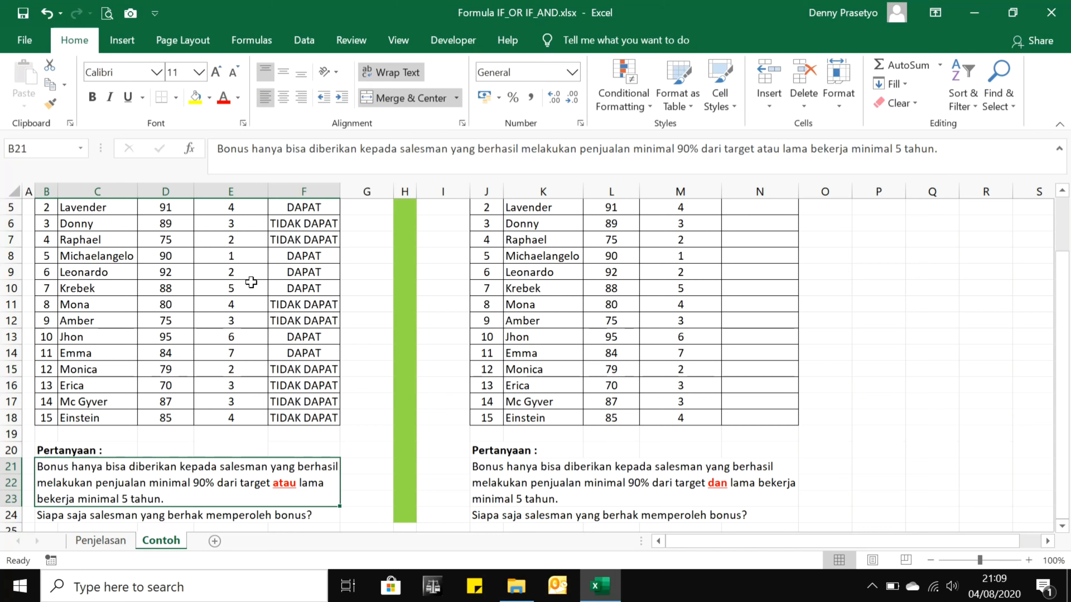
{"action": "key", "text": "Right"}
{"action": "key", "text": "Right"}
{"action": "key", "text": "Right"}
{"action": "key", "text": "Right"}
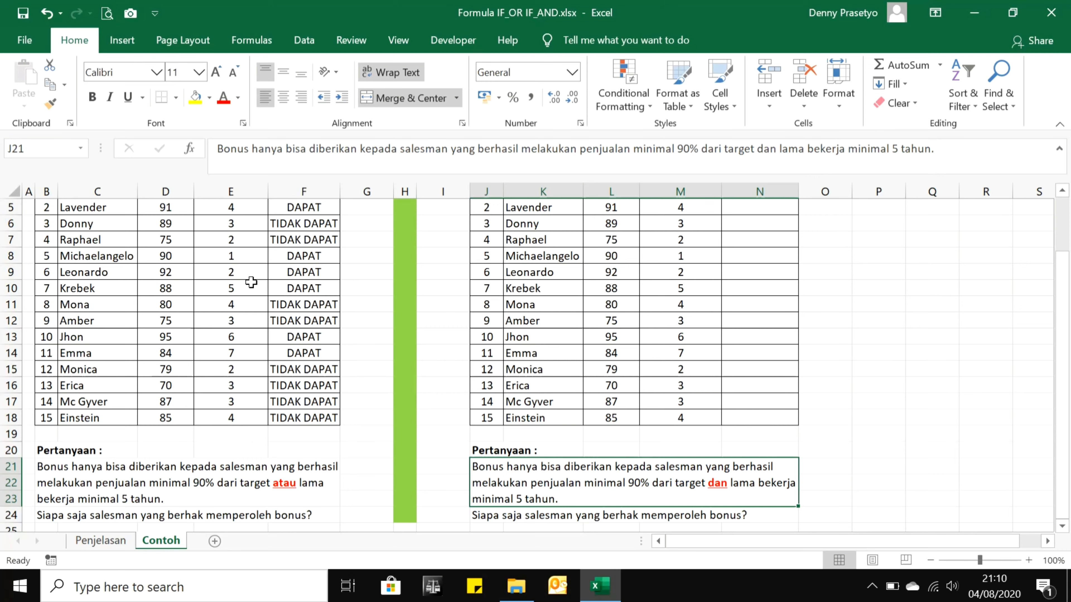
Start the Status Bonus formula in N4 of the IF_AND table with IF and AND, using L4>=90 as the first condition.
{"action": "key", "text": "Up"}
{"action": "key", "text": "Up"}
{"action": "key", "text": "Up"}
{"action": "key", "text": "Up"}
{"action": "key", "text": "Up"}
{"action": "key", "text": "Up"}
{"action": "key", "text": "Up"}
{"action": "key", "text": "Up"}
{"action": "key", "text": "Up"}
{"action": "key", "text": "Up"}
{"action": "key", "text": "Up"}
{"action": "key", "text": "Up"}
{"action": "key", "text": "Up"}
{"action": "key", "text": "Up"}
{"action": "key", "text": "Up"}
{"action": "key", "text": "Up"}
{"action": "key", "text": "Up"}
{"action": "key", "text": "Up"}
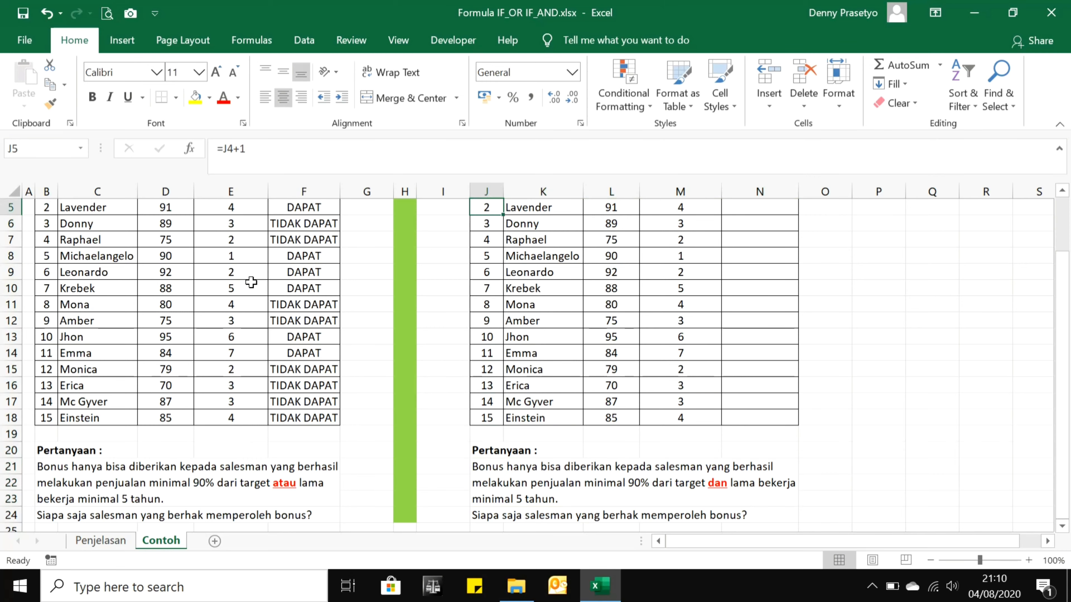
{"action": "key", "text": "Down"}
{"action": "key", "text": "Right"}
{"action": "key", "text": "Right"}
{"action": "key", "text": "Right"}
{"action": "key", "text": "Right"}
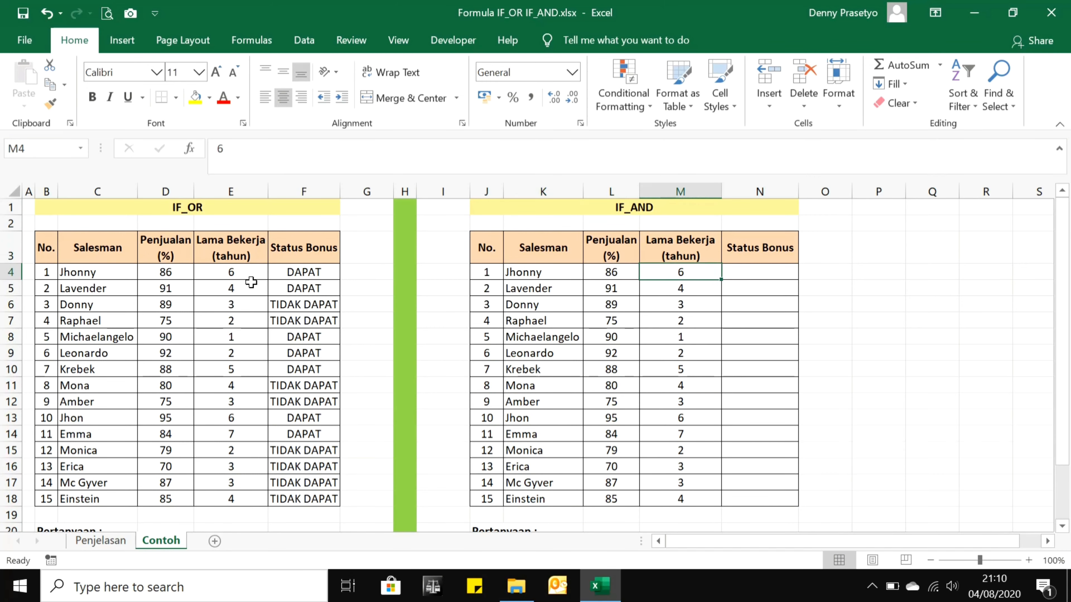
{"action": "type", "text": "="}
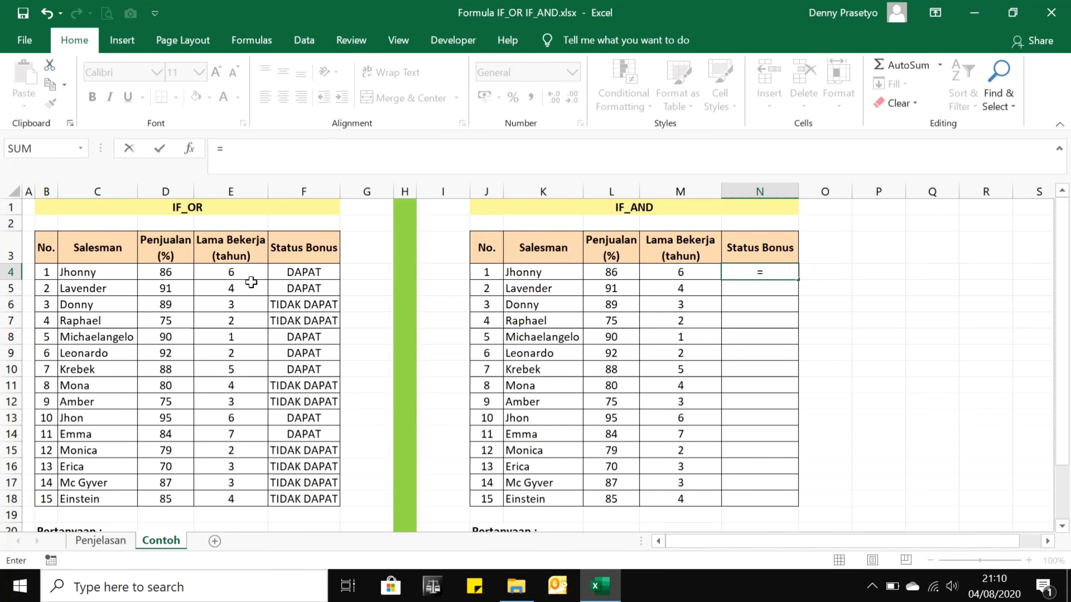
{"action": "type", "text": "IF(AND"}
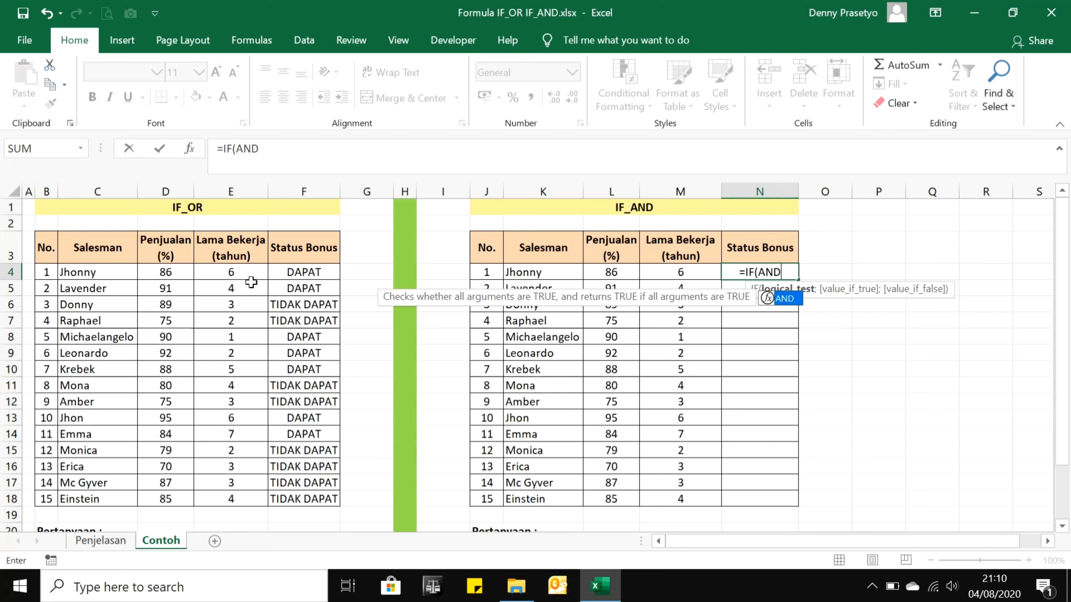
{"action": "type", "text": "("}
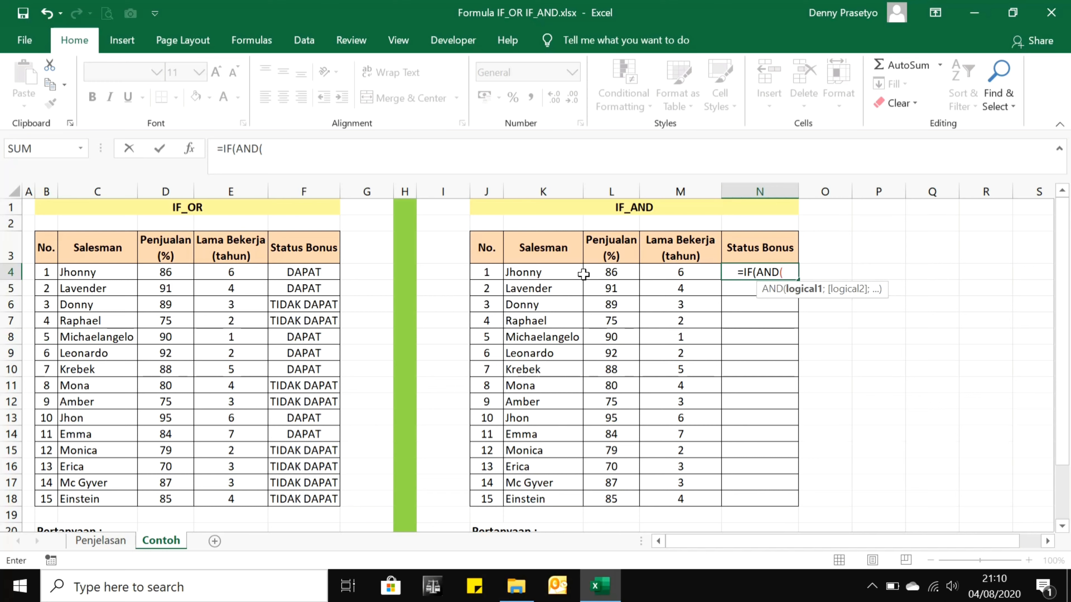
{"action": "left_click", "coordinate": [614, 273]}
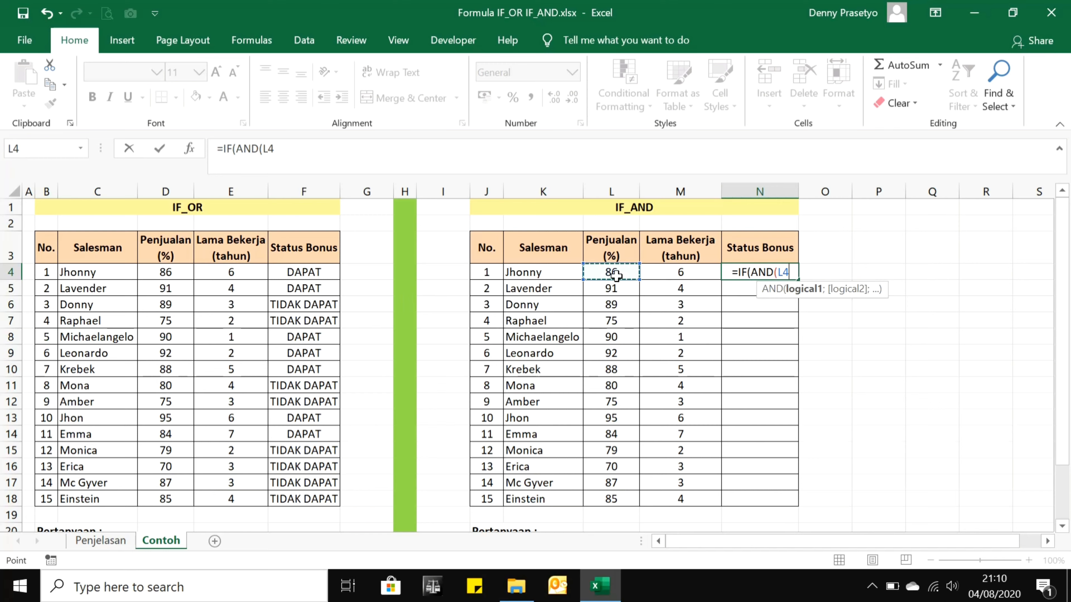
{"action": "type", "text": ">="}
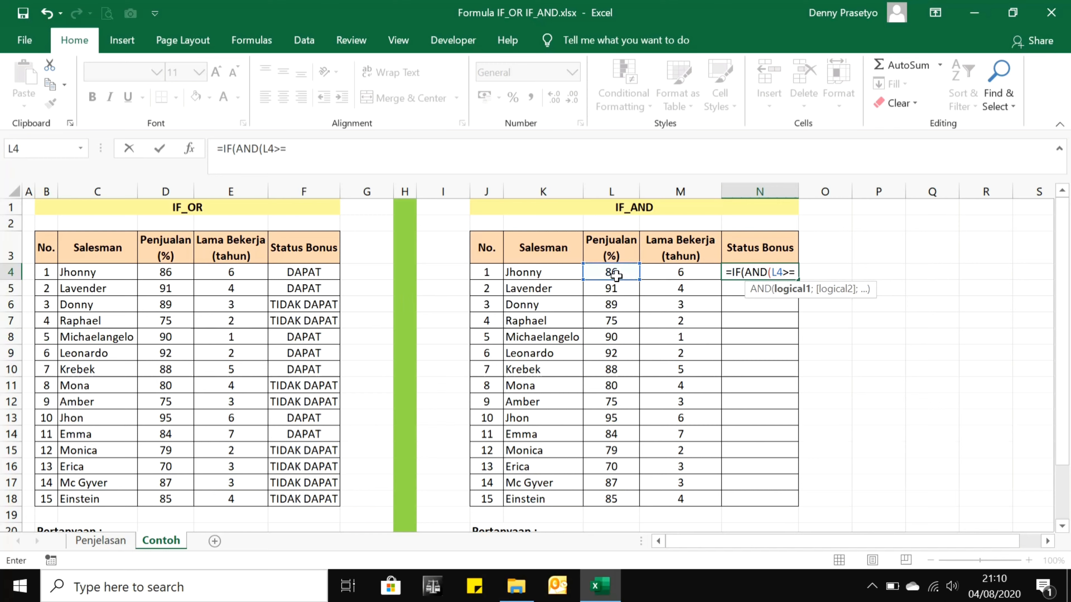
{"action": "type", "text": "90"}
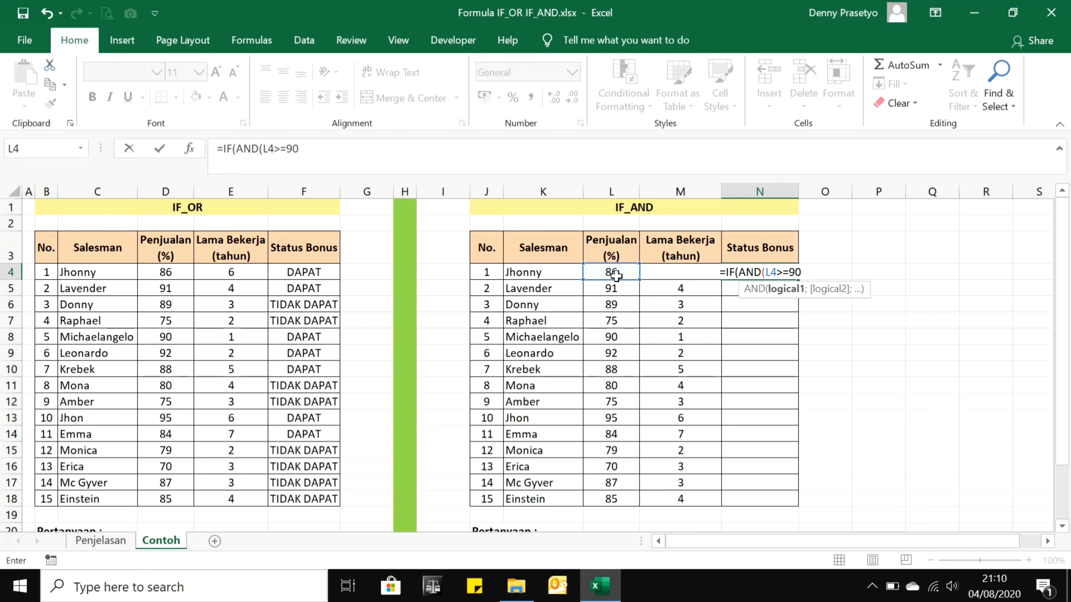
{"action": "type", "text": ";"}
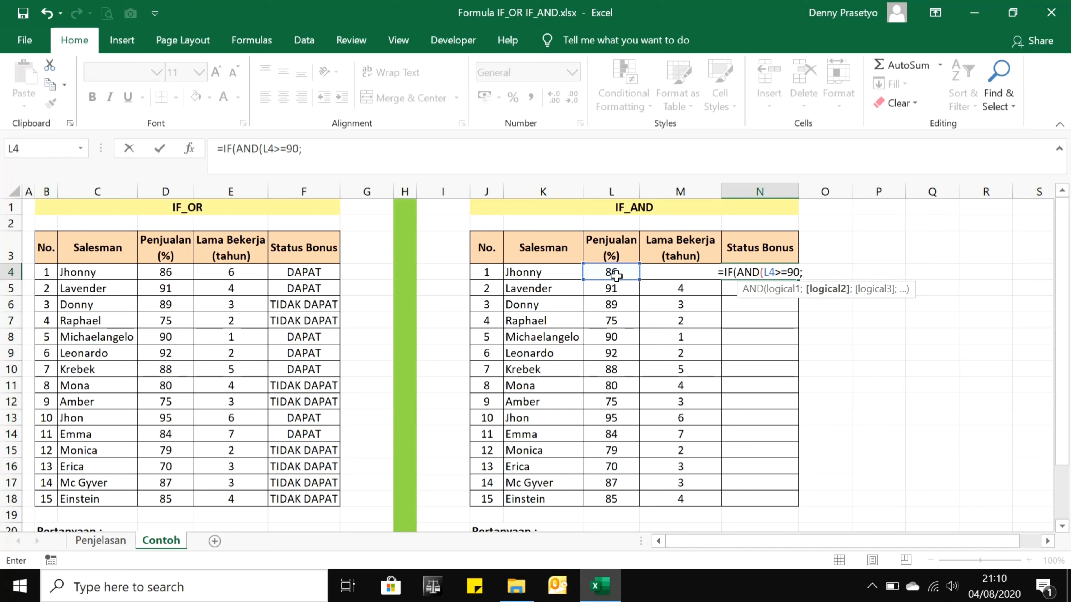
Add M4>=5 as the second AND condition in the N4 formula and close the AND test.
{"action": "left_click", "coordinate": [679, 285]}
{"action": "key", "text": "Up"}
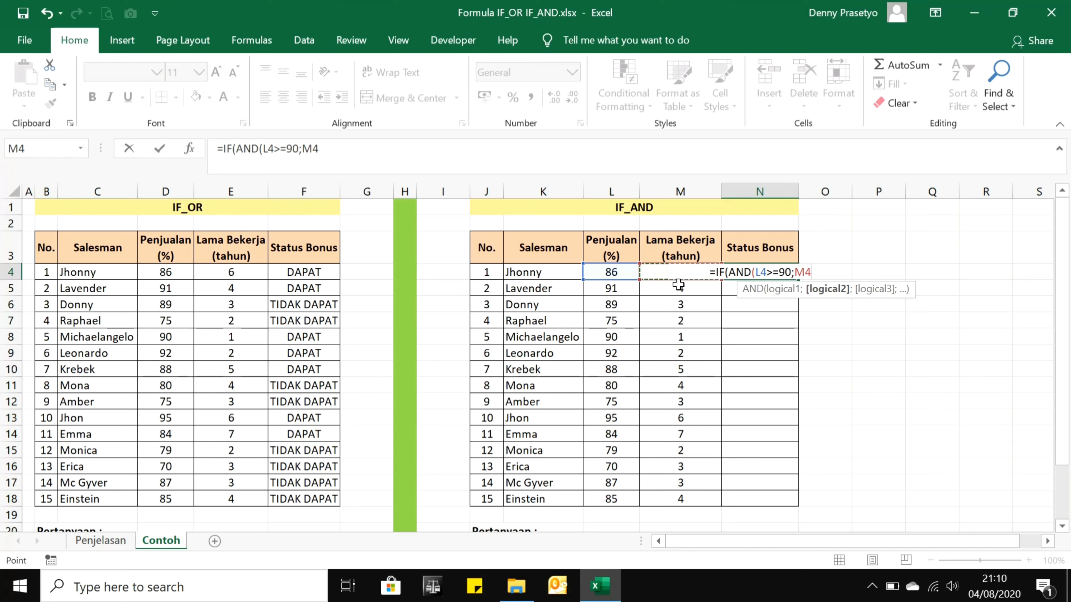
{"action": "type", "text": ">"}
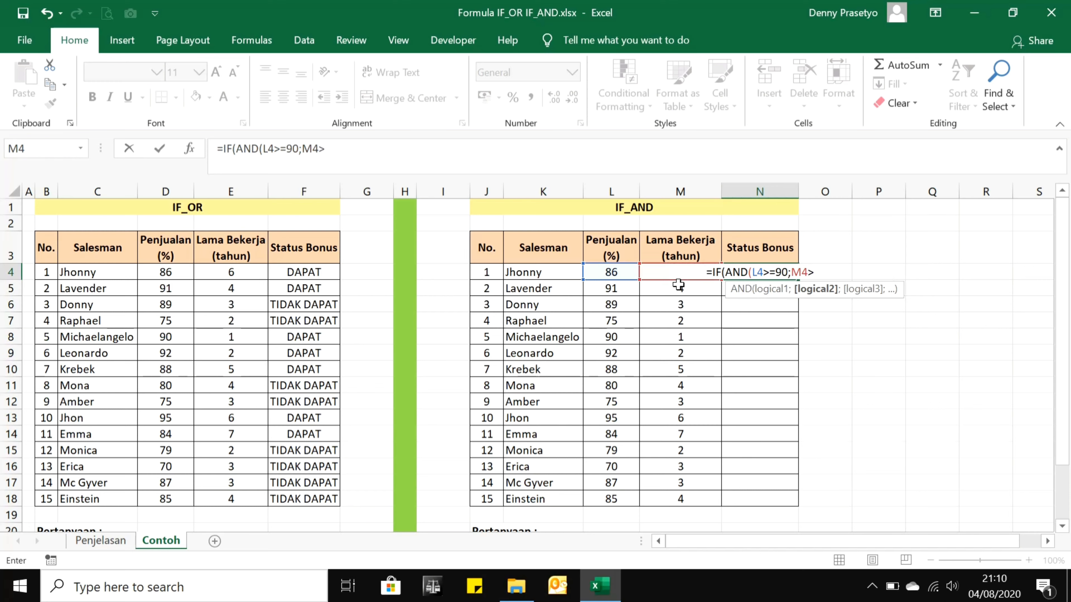
{"action": "type", "text": "=5"}
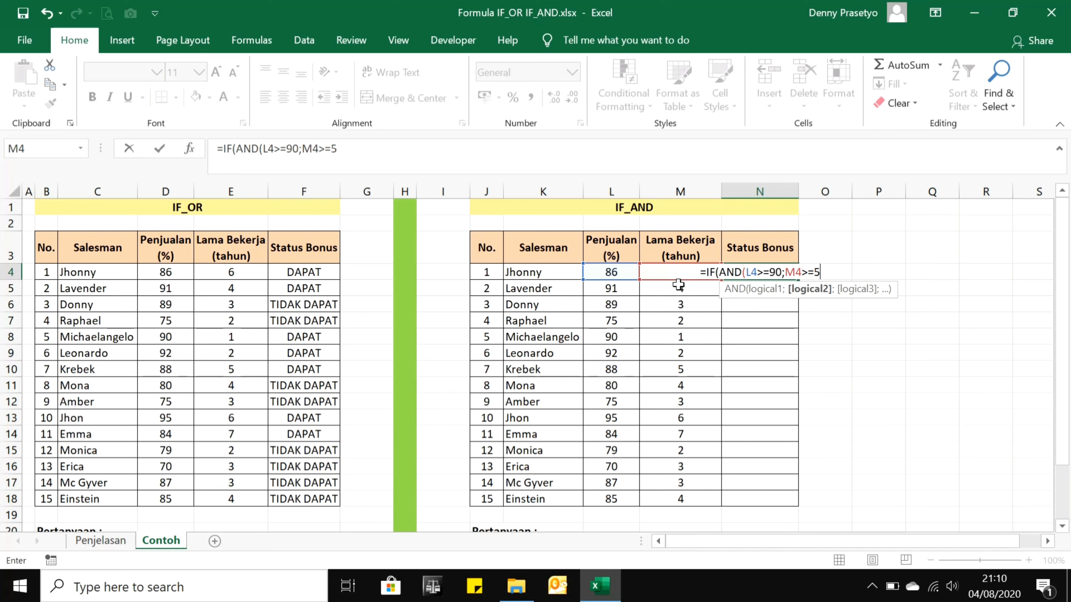
{"action": "type", "text": ");"}
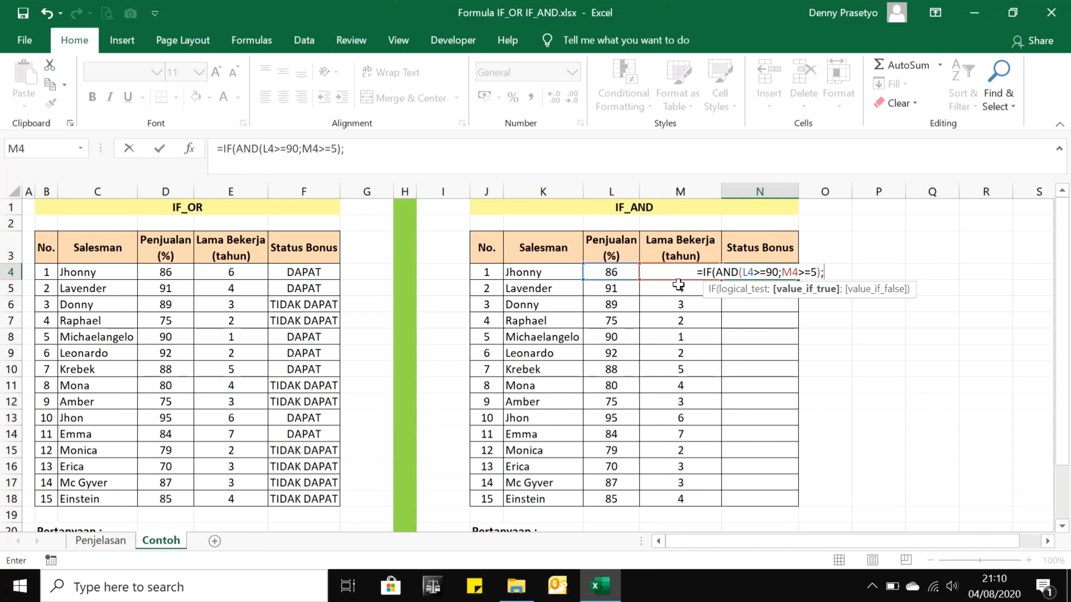
Complete the N4 formula with "DAPAT" as the true result and "TIDAK DAPAT" as the false result.
{"action": "type", "text": "\""}
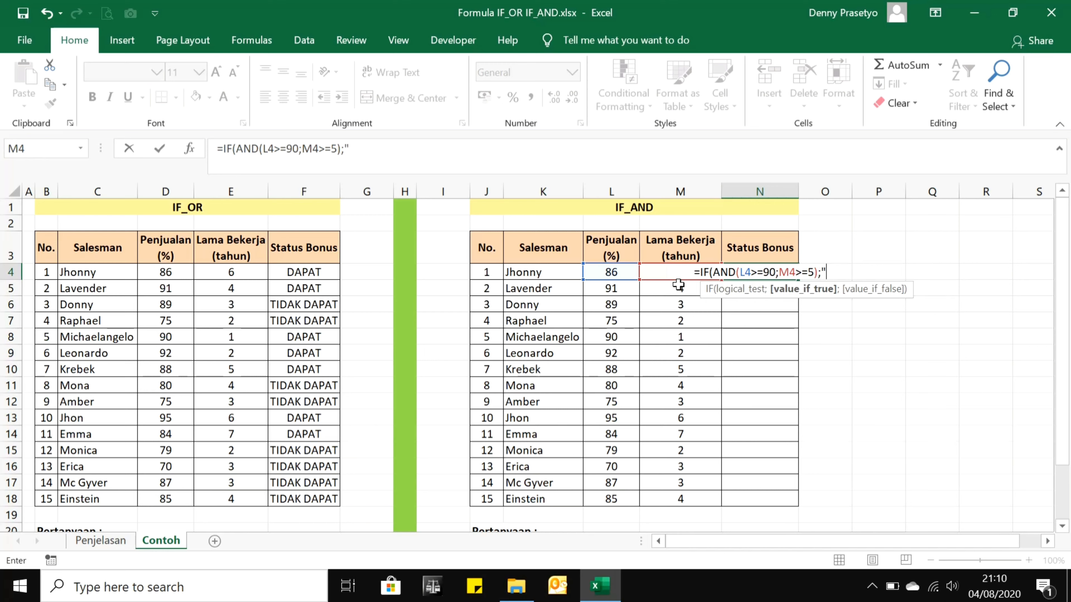
{"action": "type", "text": "DAP"}
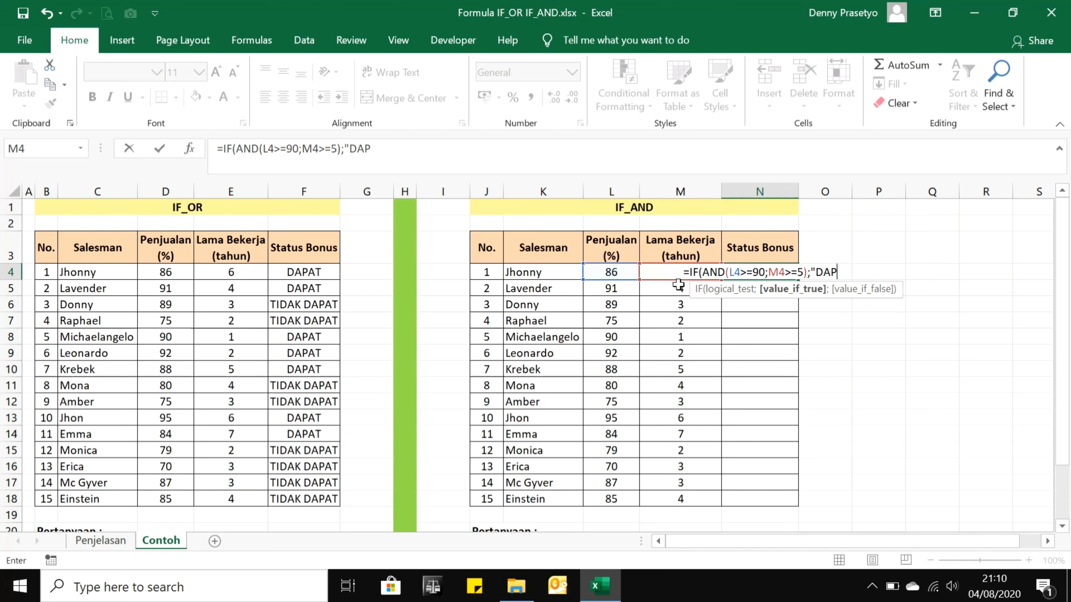
{"action": "type", "text": "AT\";"}
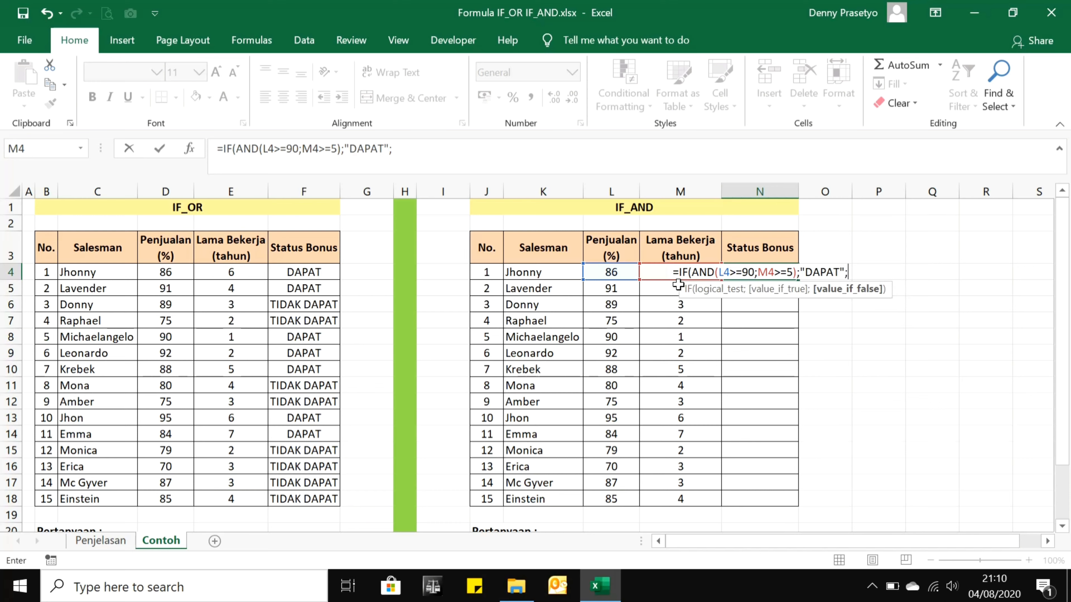
{"action": "type", "text": "\"TI"}
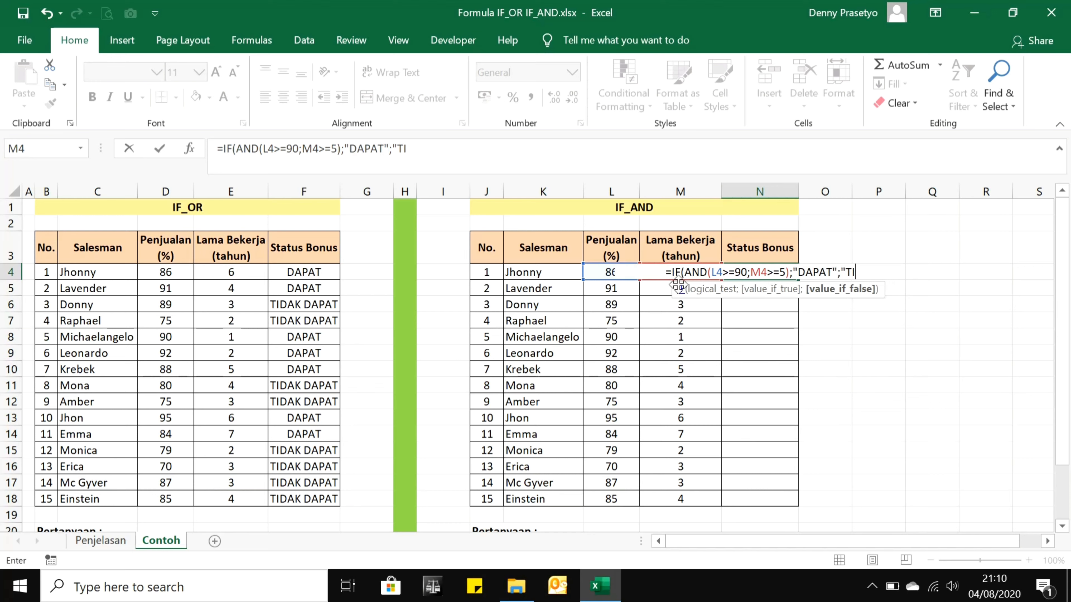
{"action": "type", "text": "DAL"}
{"action": "key", "text": "BackSpace"}
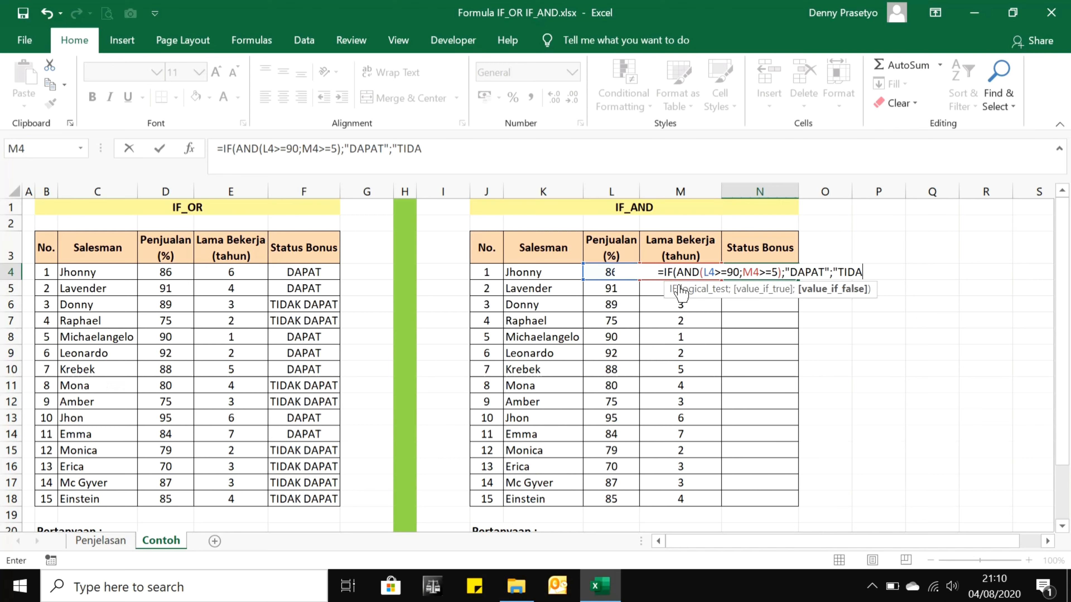
{"action": "type", "text": "K DAPAT"}
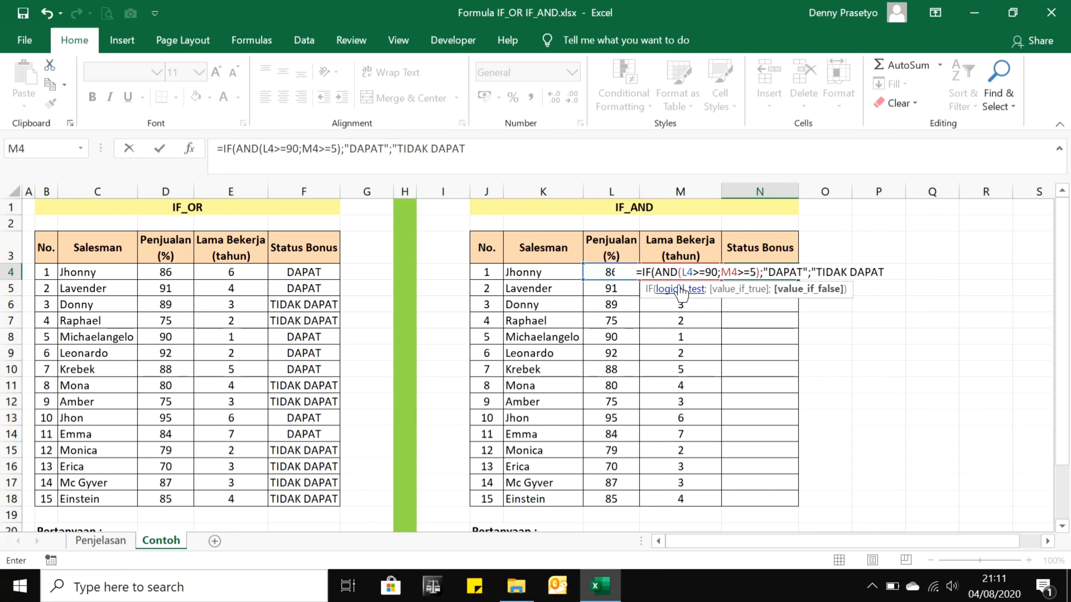
{"action": "type", "text": "\""}
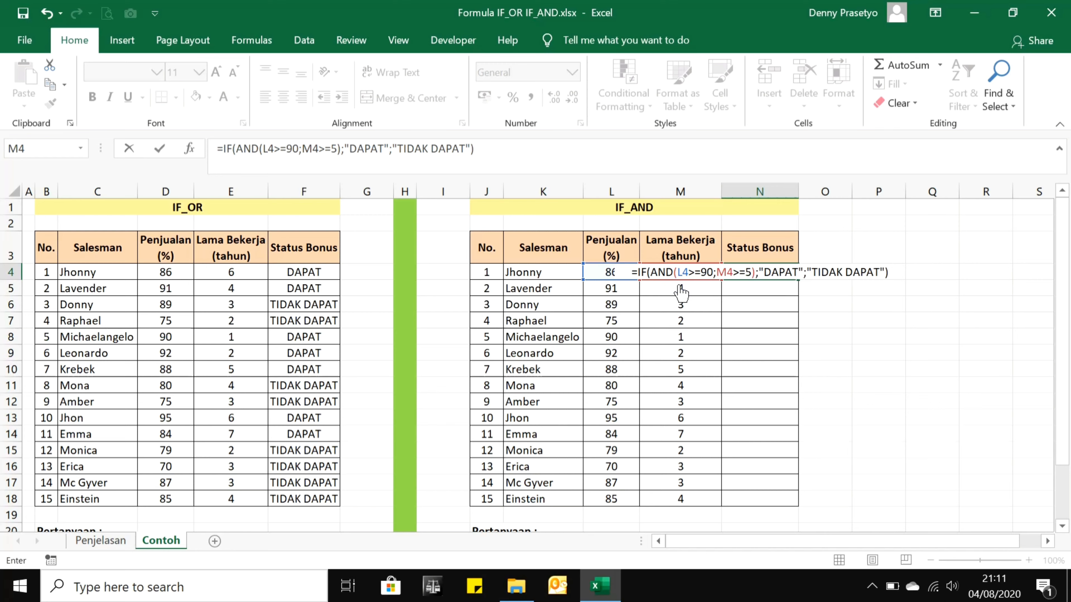
{"action": "key", "text": "Return"}
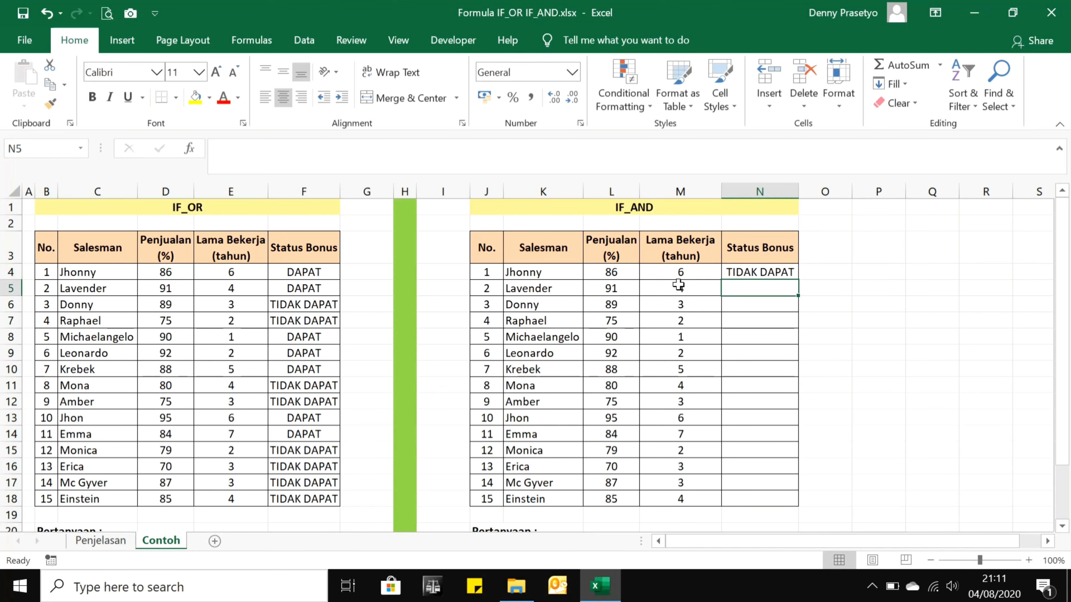
Copy the IF_AND formula from N4 to the remaining Status Bonus cells N5:N18.
{"action": "key", "text": "Up"}
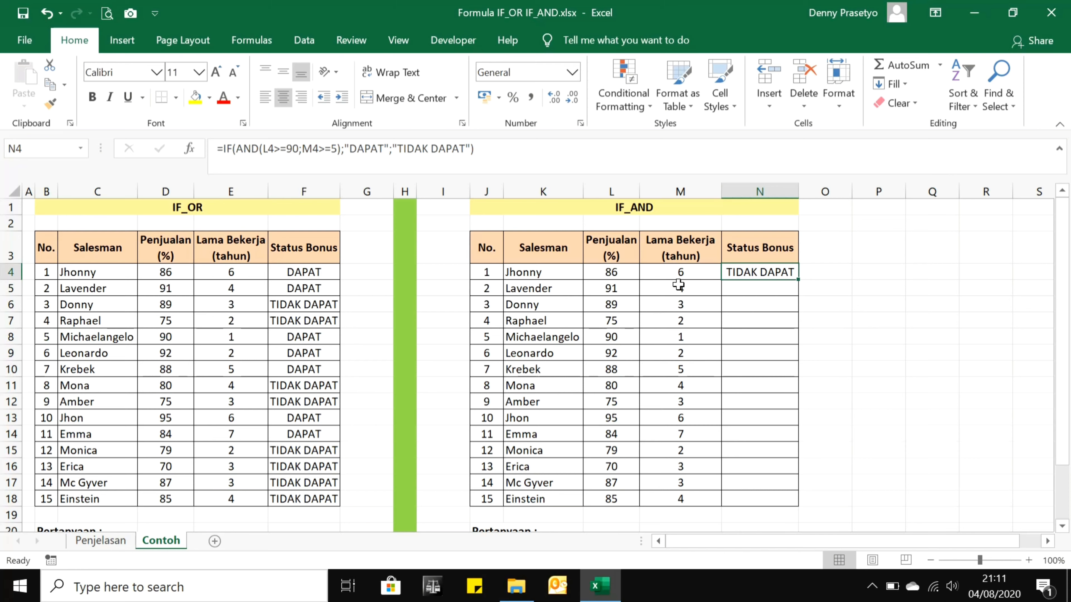
{"action": "key", "text": "ctrl+c"}
{"action": "key", "text": "Down"}
{"action": "key", "text": "shift+Down"}
{"action": "key", "text": "shift+Down"}
{"action": "key", "text": "shift+Down"}
{"action": "key", "text": "shift+Down"}
{"action": "key", "text": "shift+Down"}
{"action": "key", "text": "shift+Down"}
{"action": "key", "text": "shift+Down"}
{"action": "key", "text": "shift+Down"}
{"action": "key", "text": "shift+Down"}
{"action": "key", "text": "shift+Down"}
{"action": "key", "text": "shift+Down"}
{"action": "key", "text": "shift+Down"}
{"action": "key", "text": "shift+Down"}
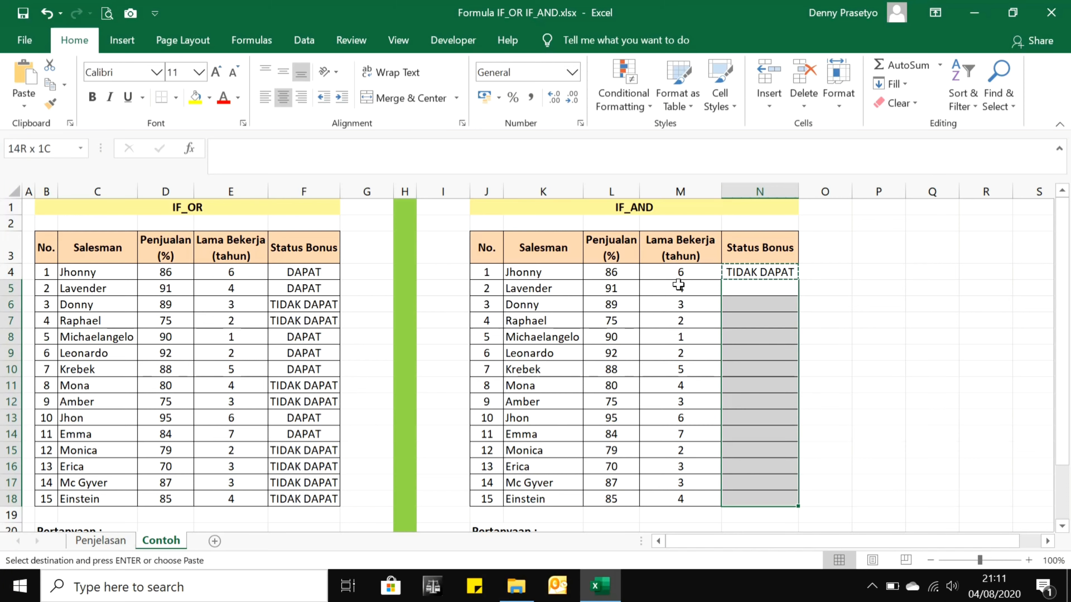
{"action": "key", "text": "Return"}
Review the Status Bonus results in column N and check row 13 against its sales percentage and years worked.
{"action": "key", "text": "Up"}
{"action": "key", "text": "Down"}
{"action": "key", "text": "Down"}
{"action": "key", "text": "Down"}
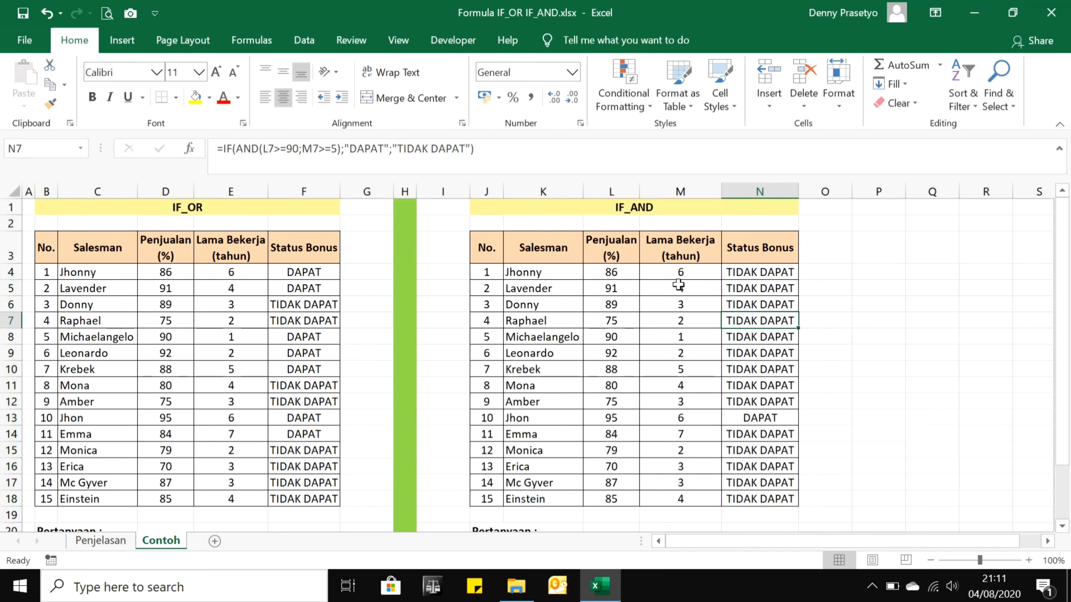
{"action": "key", "text": "Down"}
{"action": "key", "text": "Down"}
{"action": "key", "text": "Down"}
{"action": "key", "text": "Down"}
{"action": "key", "text": "Down"}
{"action": "key", "text": "Down"}
{"action": "key", "text": "Left"}
{"action": "key", "text": "Left"}
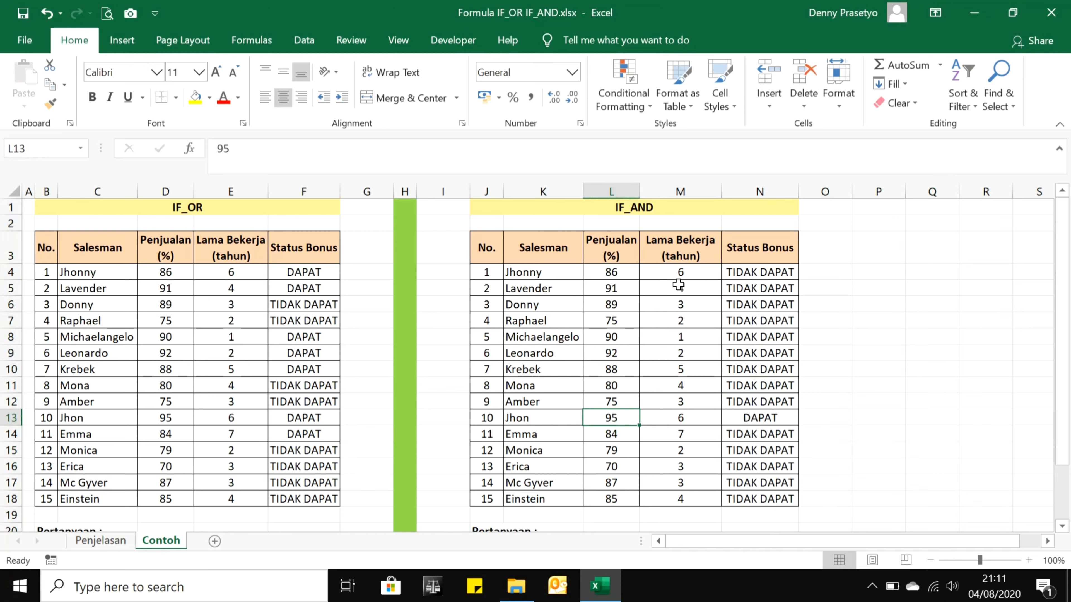
{"action": "key", "text": "Right"}
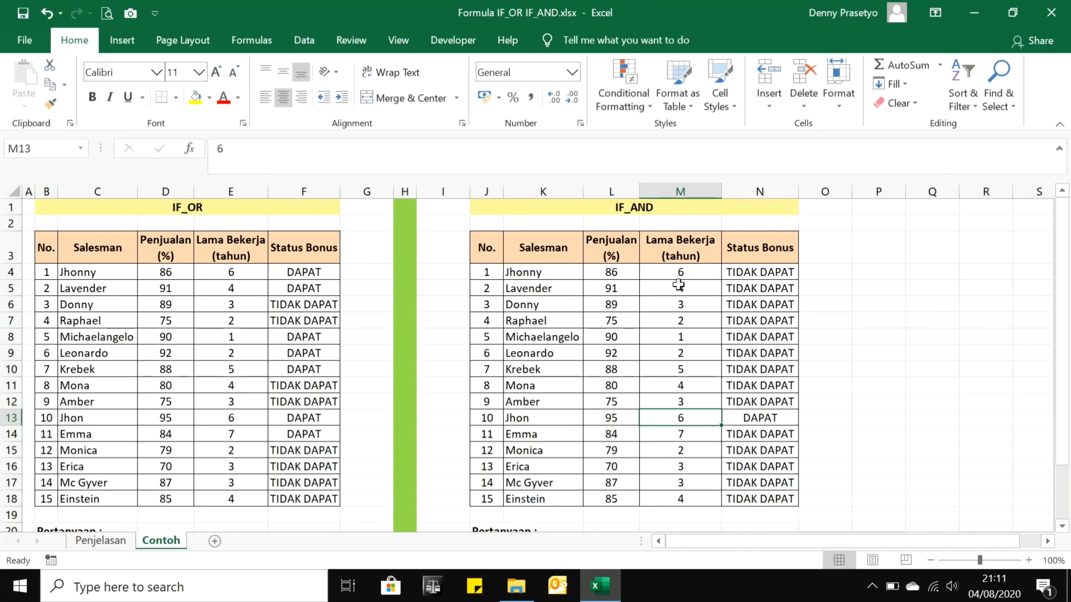
{"action": "key", "text": "Left"}
{"action": "key", "text": "Right"}
{"action": "key", "text": "Right"}
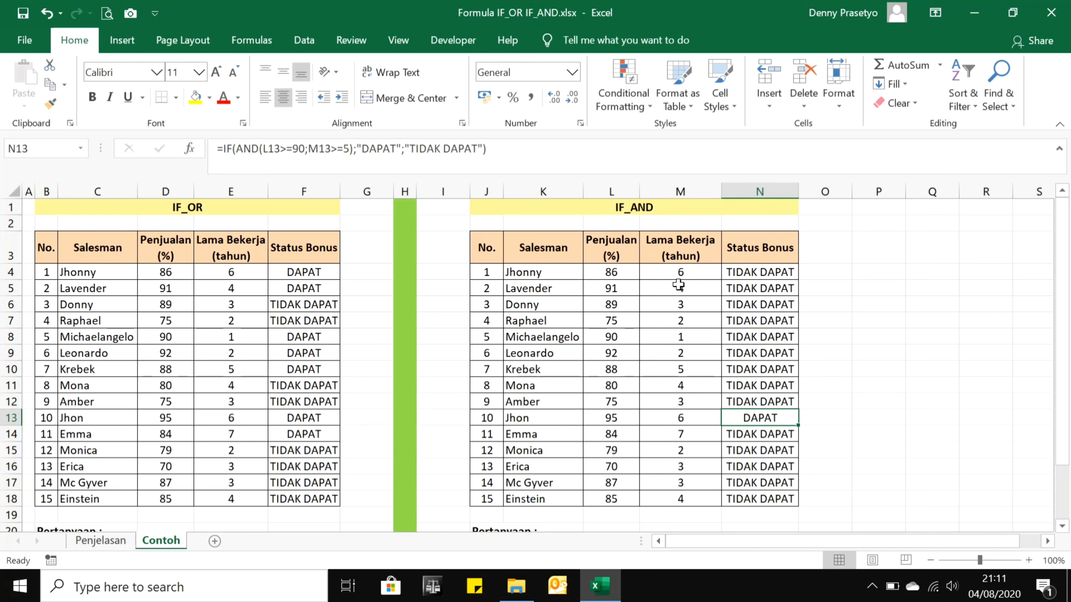
Check the sales percentage and years worked in rows 4 and 5 of the IF_AND table against the bonus conditions.
{"action": "left_click", "coordinate": [633, 270]}
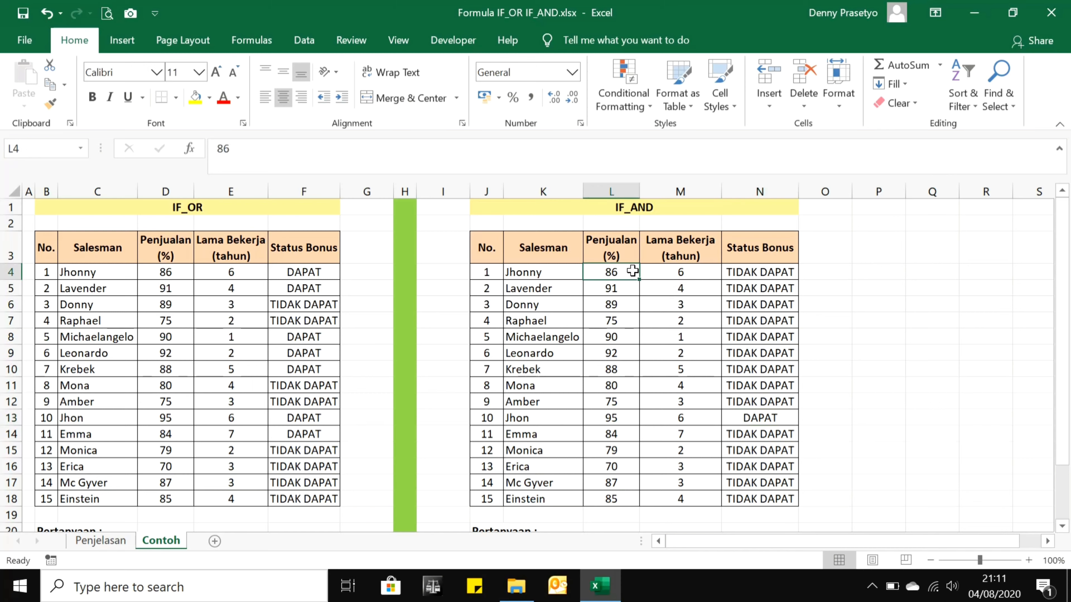
{"action": "key", "text": "Down"}
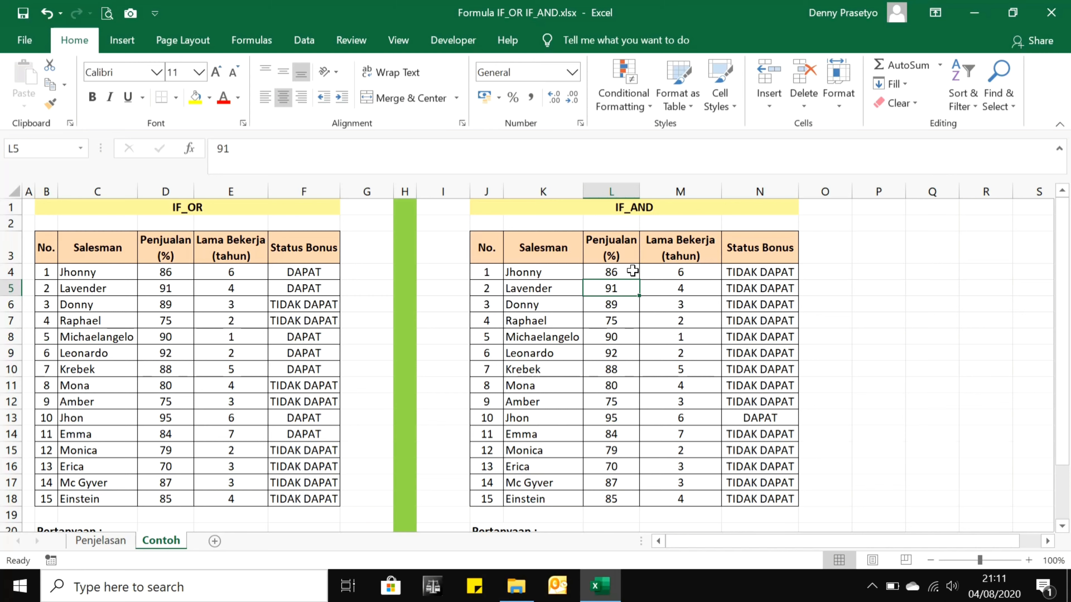
{"action": "key", "text": "Right"}
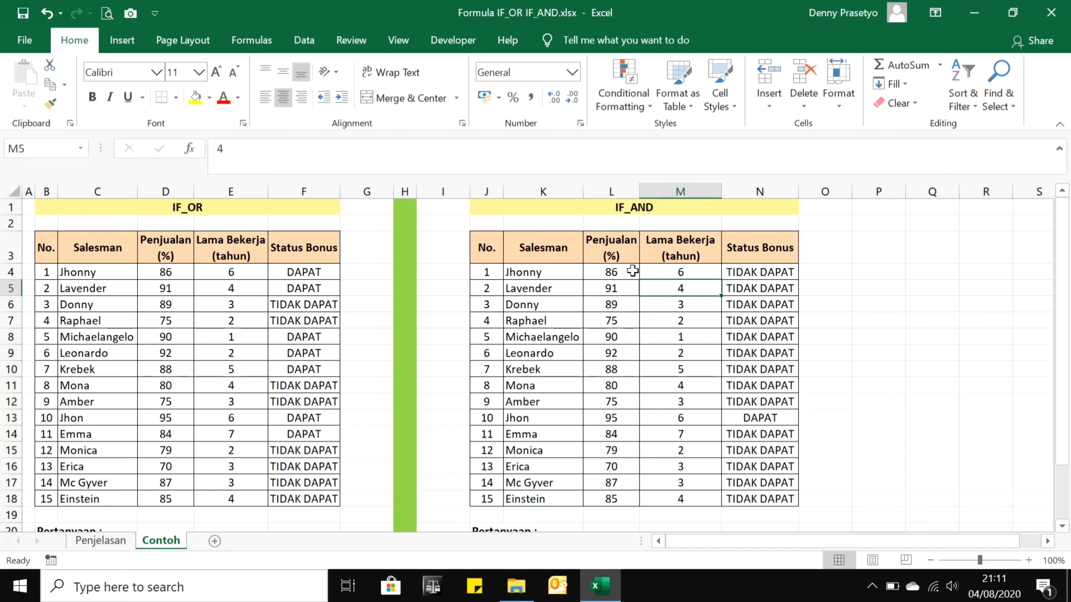
{"action": "key", "text": "Up"}
{"action": "key", "text": "Left"}
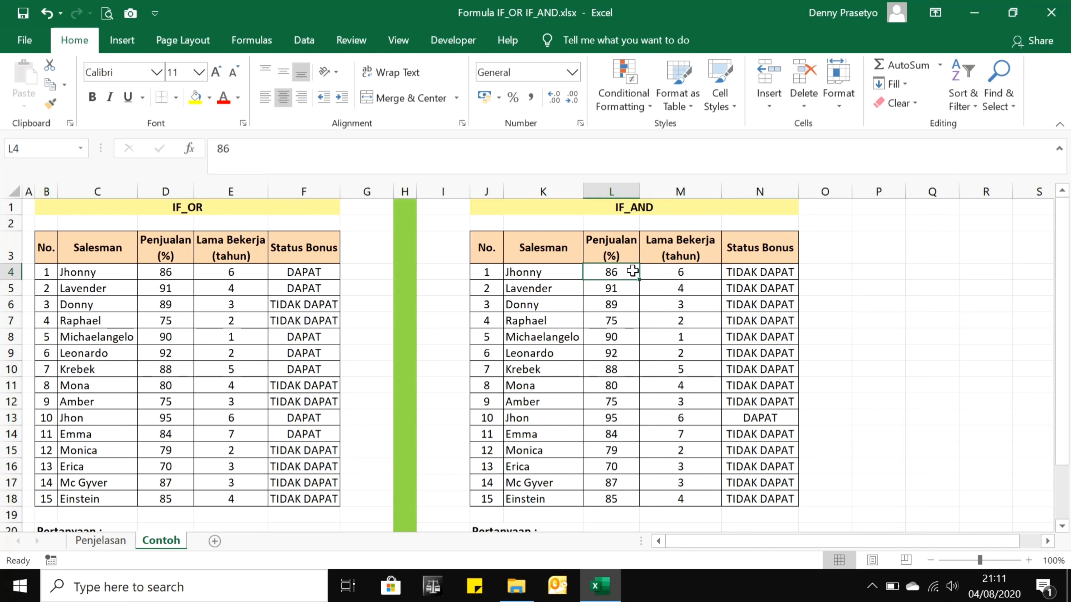
{"action": "key", "text": "Right"}
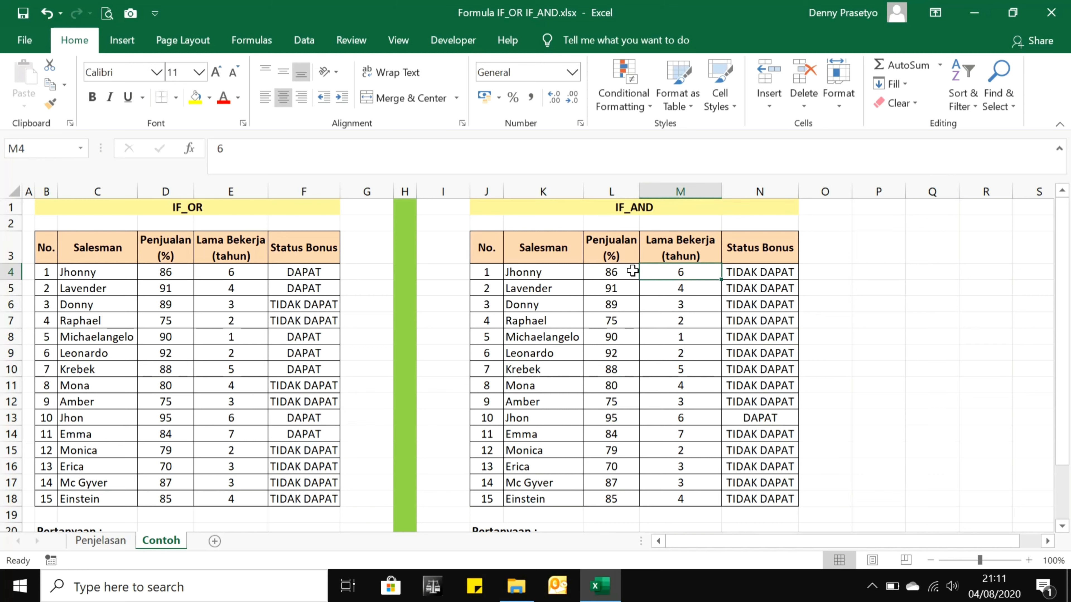
{"action": "key", "text": "Right"}
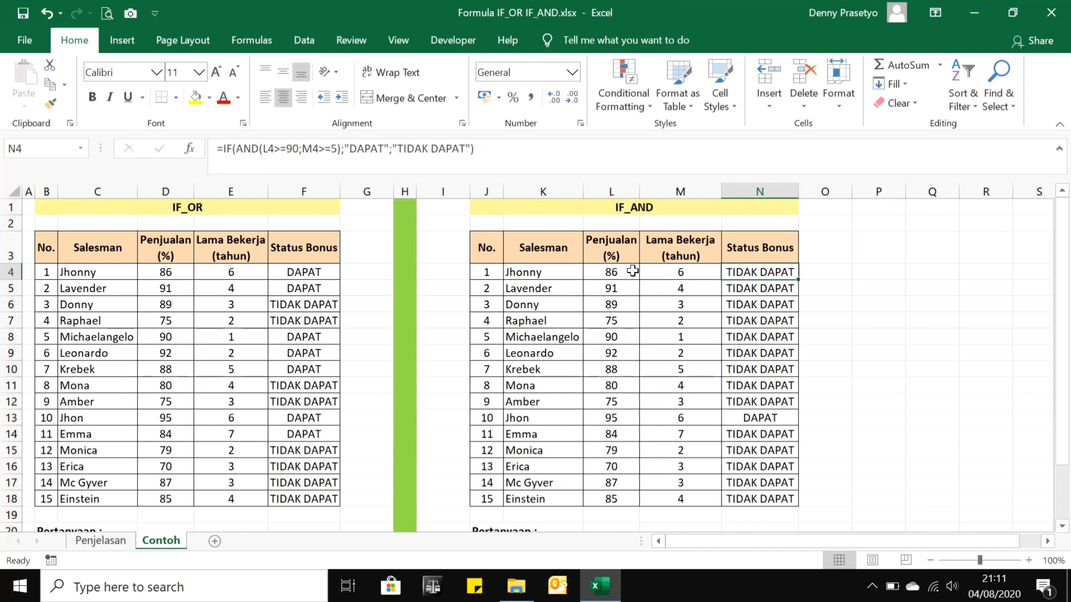
{"action": "key", "text": "Left"}
{"action": "key", "text": "Left"}
{"action": "key", "text": "Right"}
{"action": "key", "text": "Right"}
Go back to the IF_OR table and compare its title in B1 with the IF_AND title in J1.
{"action": "key", "text": "Left"}
{"action": "key", "text": "Left"}
{"action": "key", "text": "Left"}
{"action": "key", "text": "Left"}
{"action": "key", "text": "Left"}
{"action": "key", "text": "Left"}
{"action": "key", "text": "Left"}
{"action": "key", "text": "Left"}
{"action": "key", "text": "Left"}
{"action": "key", "text": "Left"}
{"action": "key", "text": "Left"}
{"action": "key", "text": "Left"}
{"action": "key", "text": "Left"}
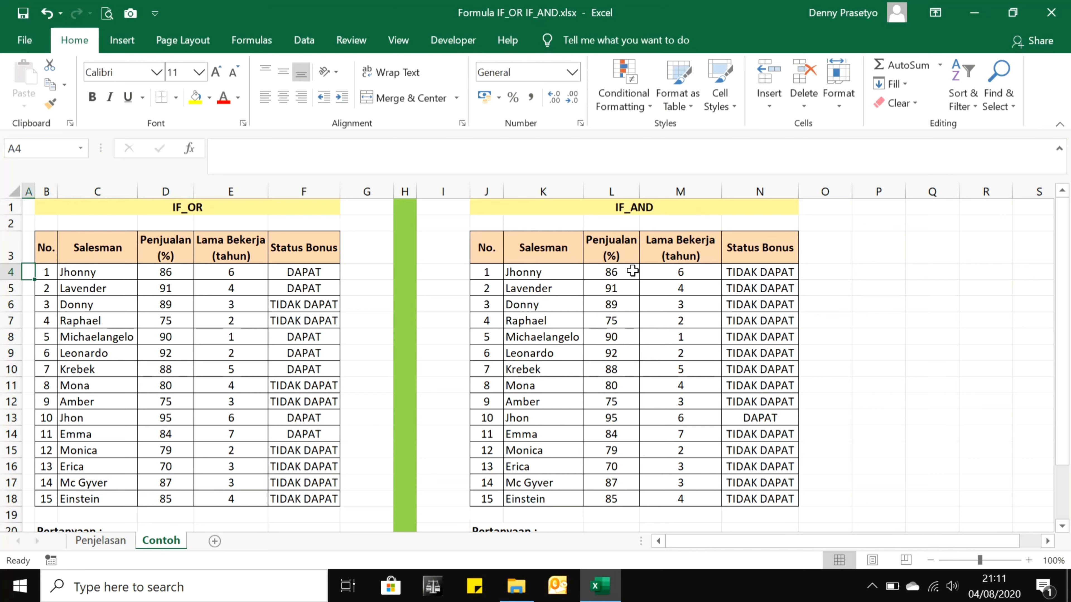
{"action": "key", "text": "Right"}
{"action": "key", "text": "Up"}
{"action": "key", "text": "Up"}
{"action": "key", "text": "Up"}
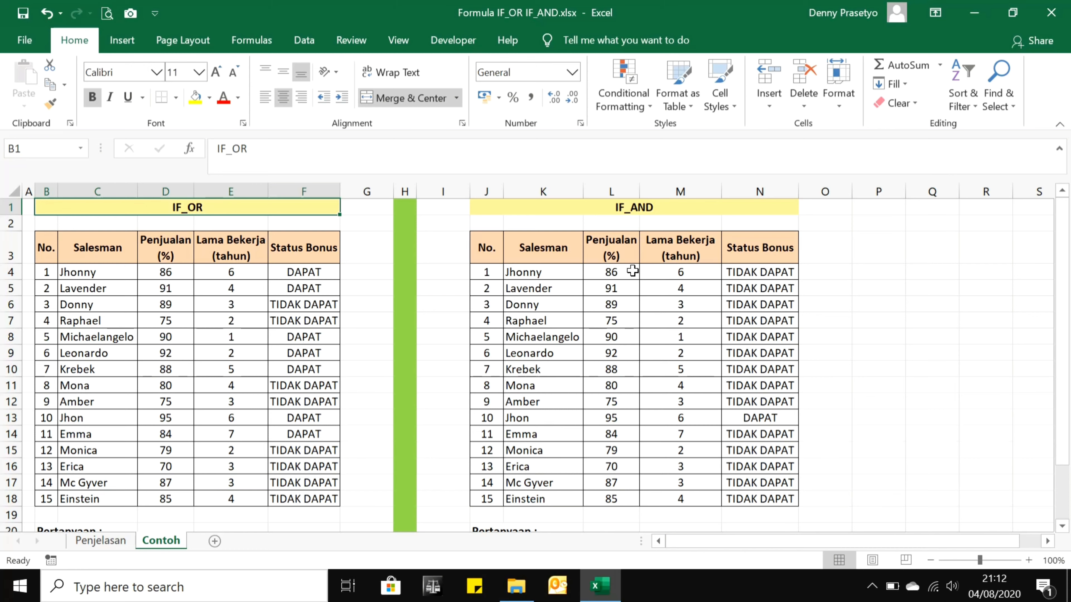
{"action": "key", "text": "ctrl+Right"}
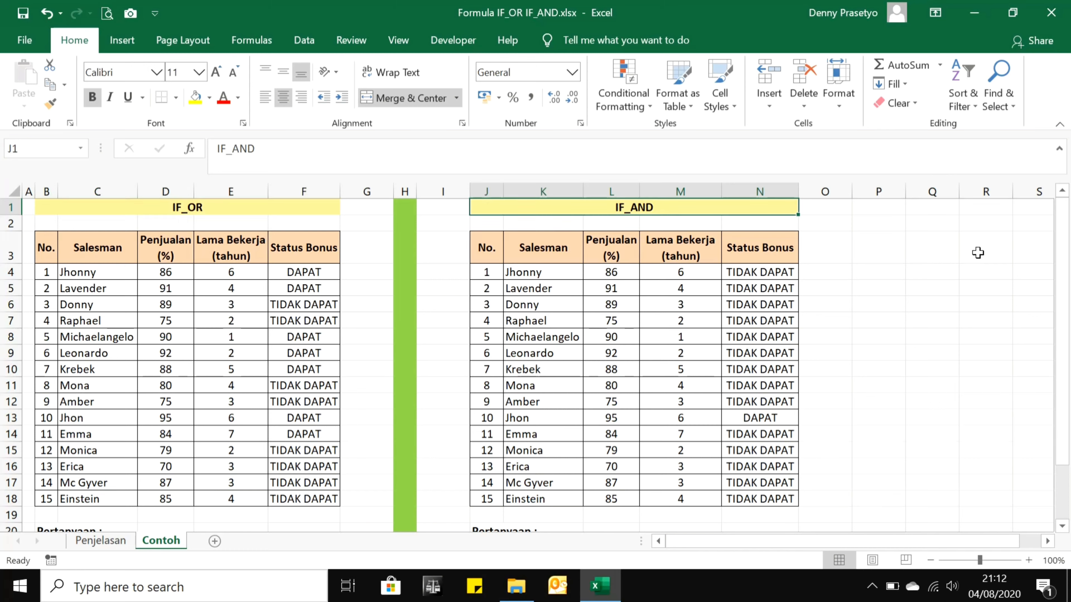
{"action": "left_click", "coordinate": [954, 384]}
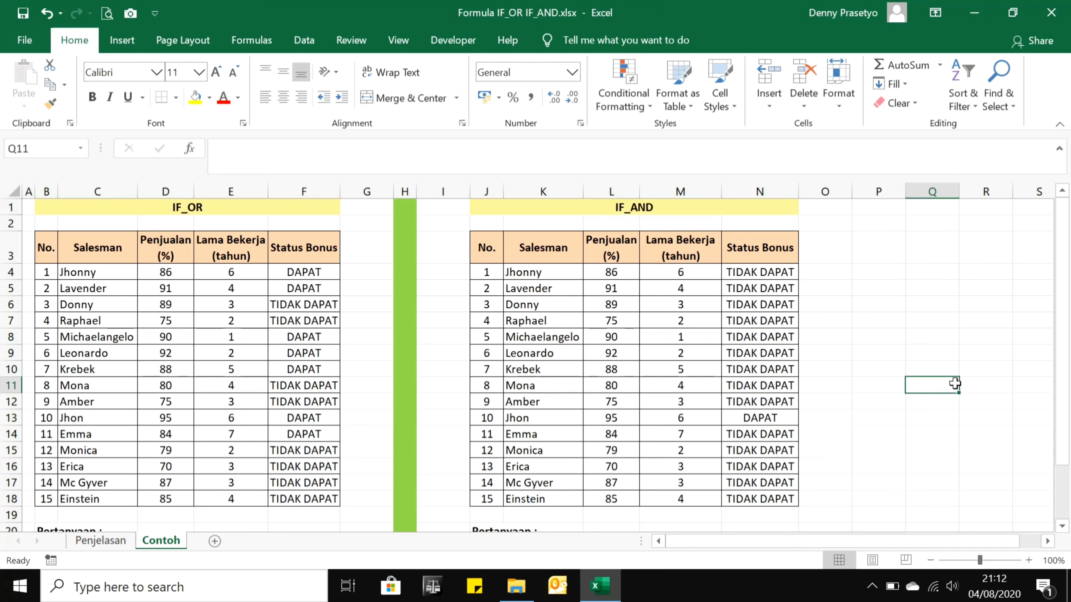
{"action": "left_click", "coordinate": [828, 236]}
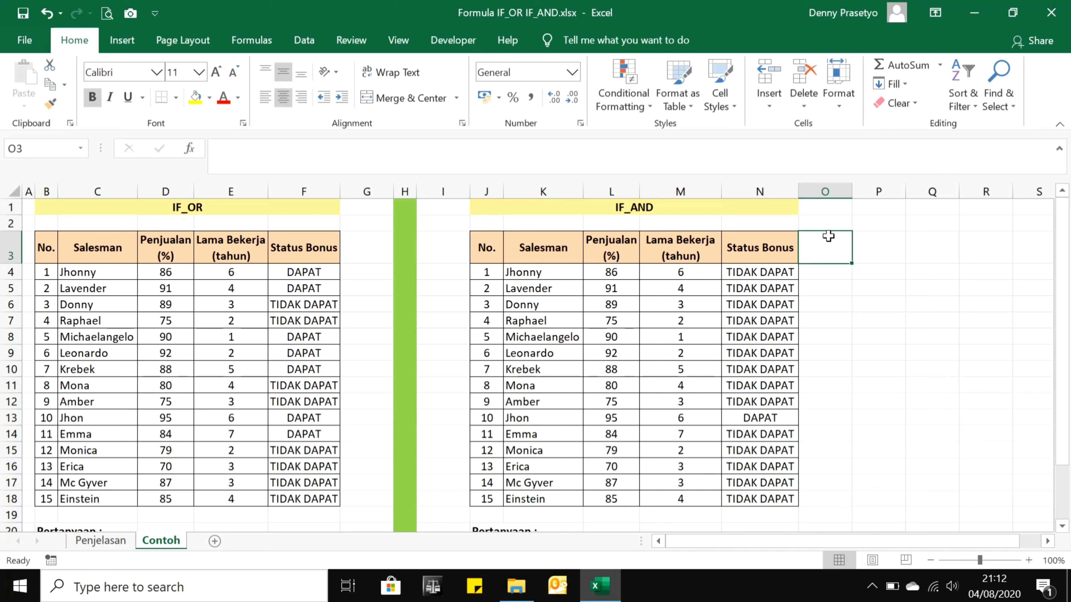